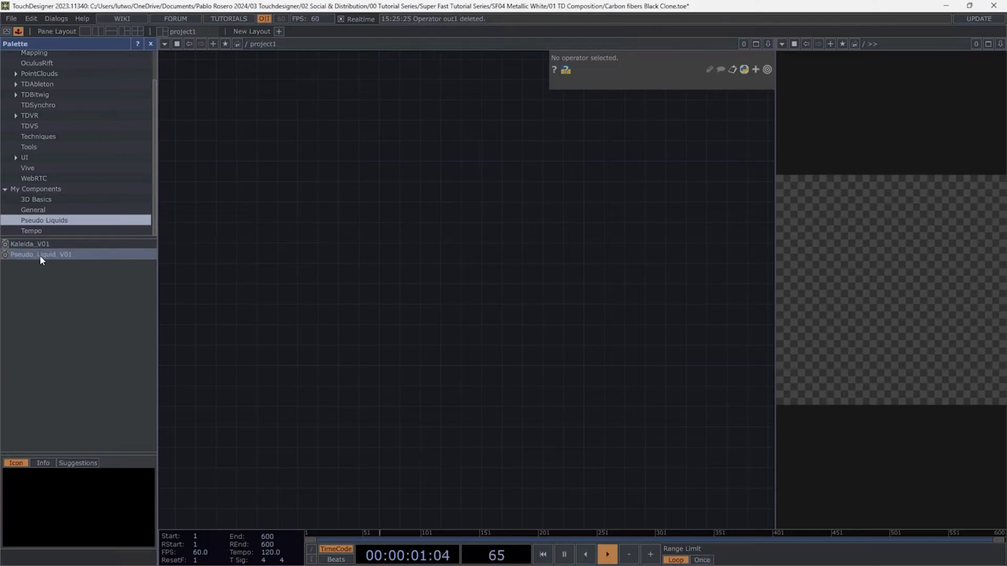
Add the Pseudo_Liquid_V01 component from My Components to the network and display its output in the node viewer
left_click_drag(40, 256, 390, 206)
left_click(152, 44)
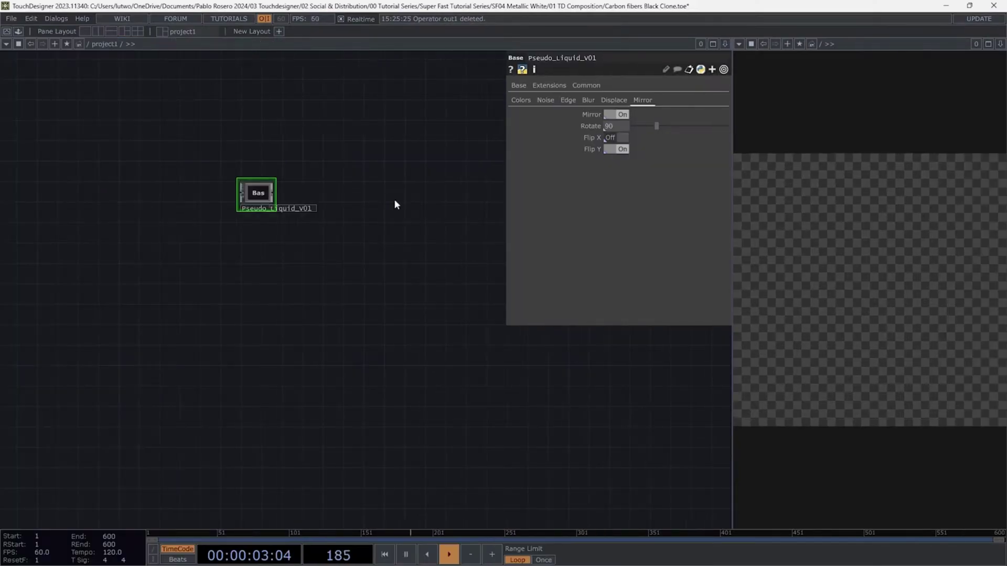
middle_click_drag(286, 187, 240, 271)
left_click_drag(239, 271, 376, 279)
left_click_drag(342, 216, 341, 228)
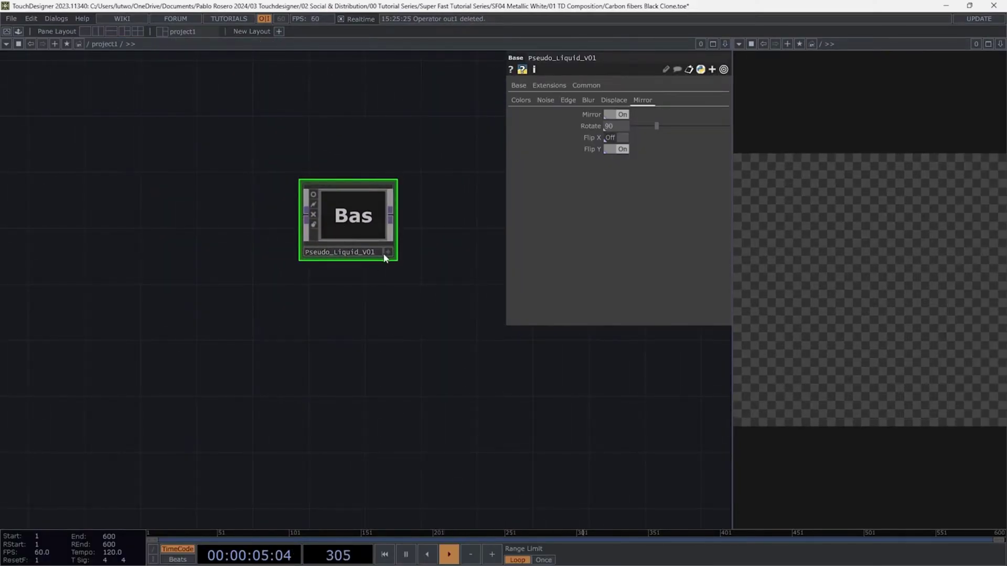
left_click(313, 195)
middle_click_drag(333, 204, 352, 214)
scroll(351, 214, "up", 2)
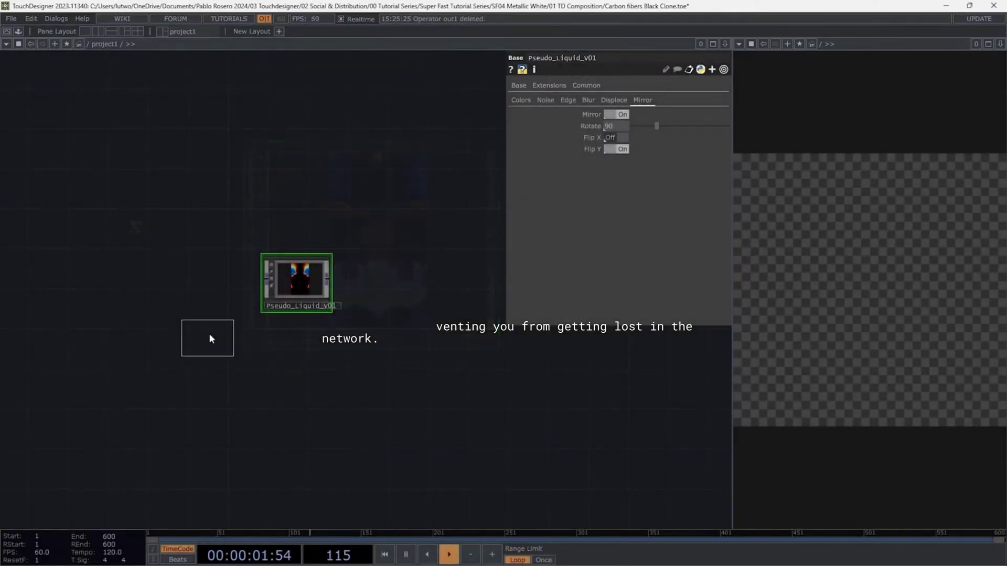
Add a Constant TOP and connect it to the input of Pseudo_Liquid_V01
left_click(209, 337)
scroll(210, 325, "up", 3)
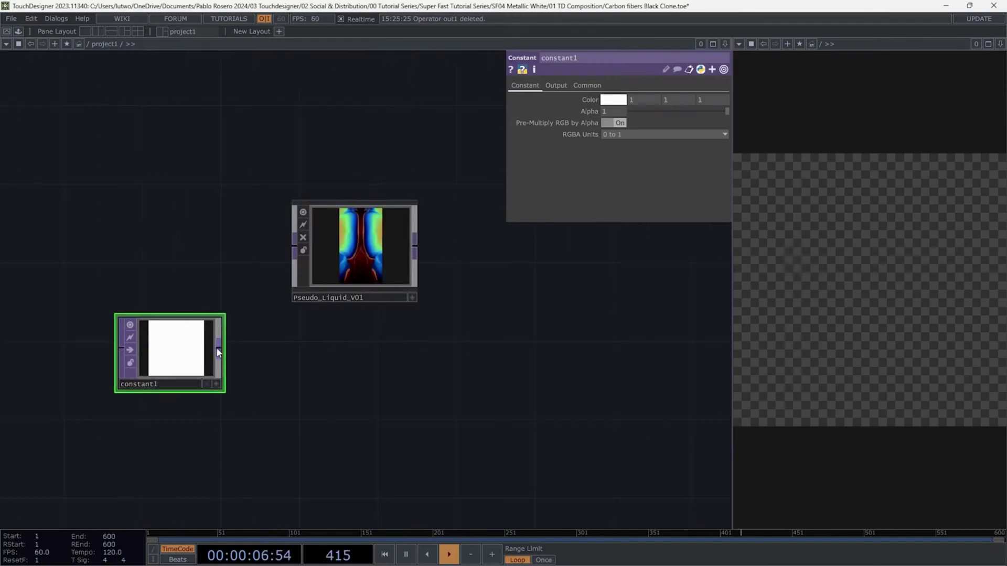
left_click_drag(219, 347, 294, 246)
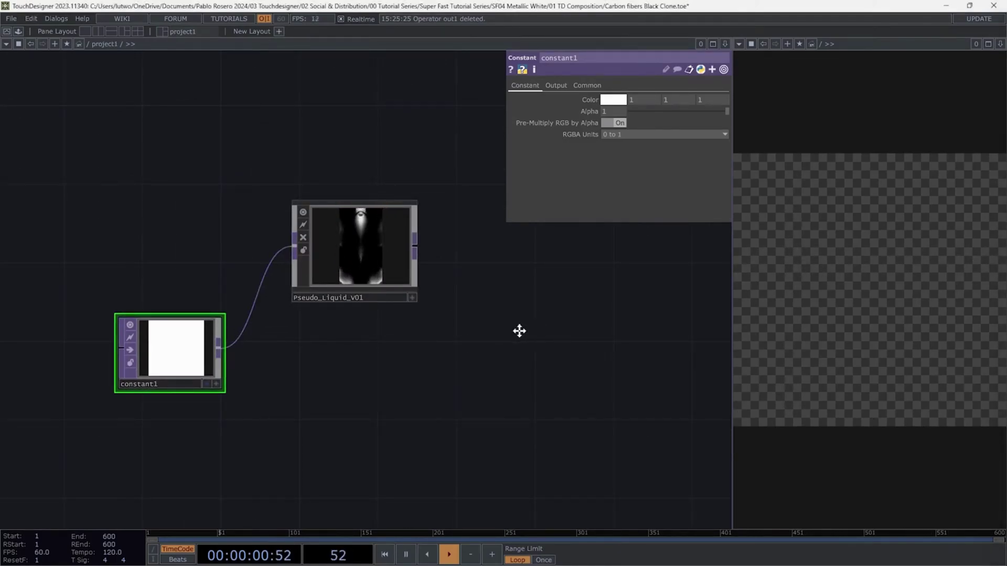
Branch Pseudo_Liquid_V01 into an Edge TOP and combine the edge with the original output in a Composite TOP
scroll(499, 330, "down", 3)
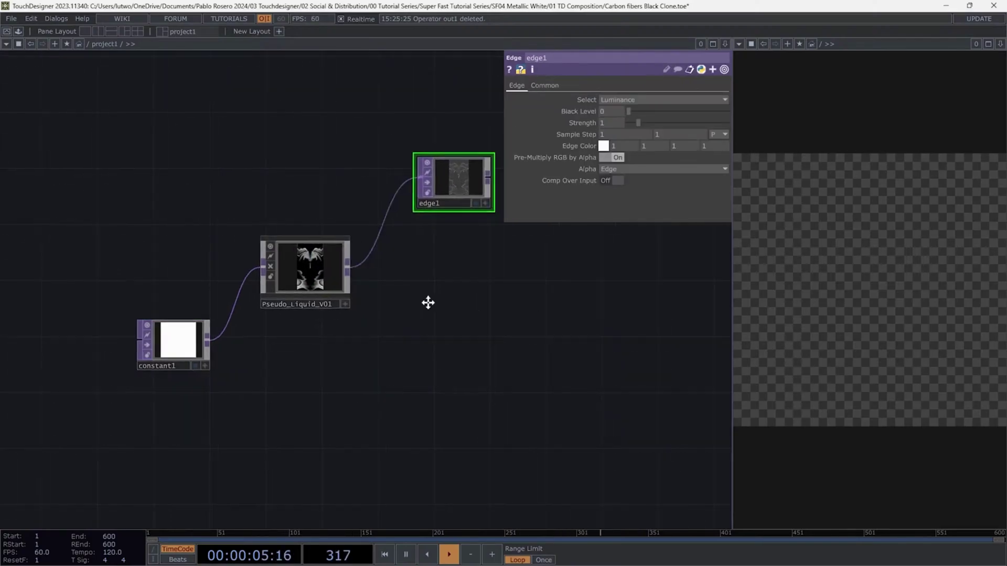
left_click_drag(519, 299, 332, 306)
left_click(291, 181)
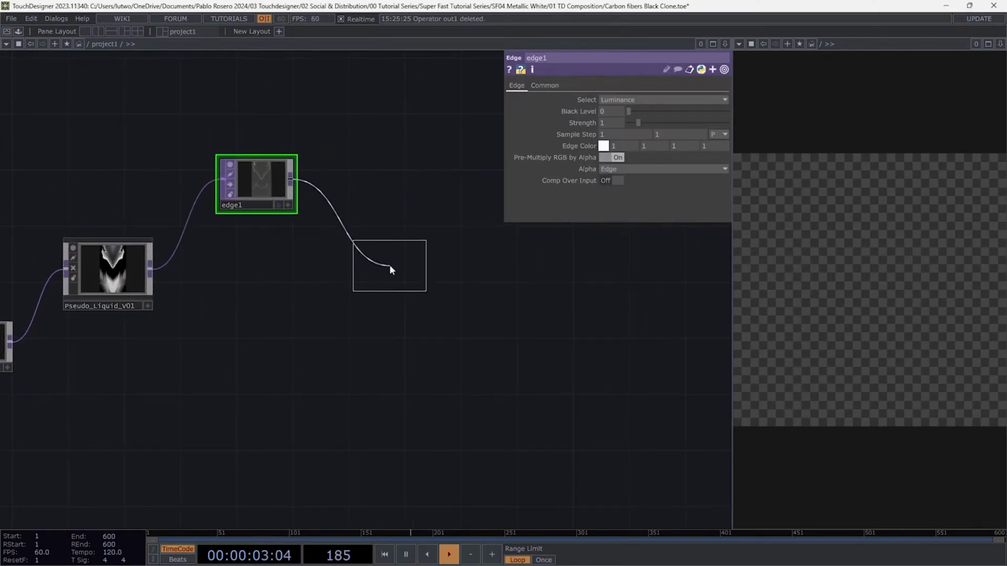
left_click(389, 270)
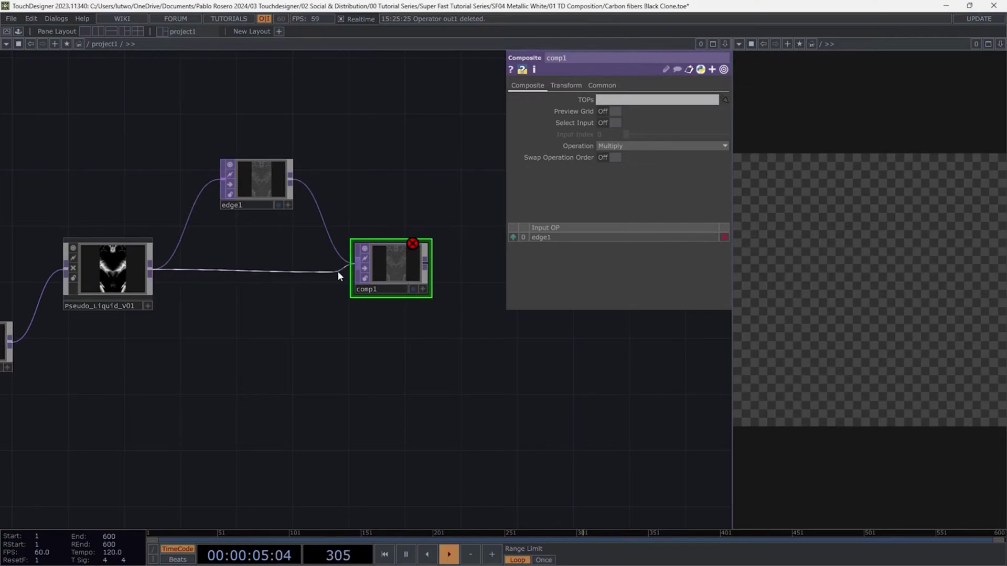
left_click(346, 272)
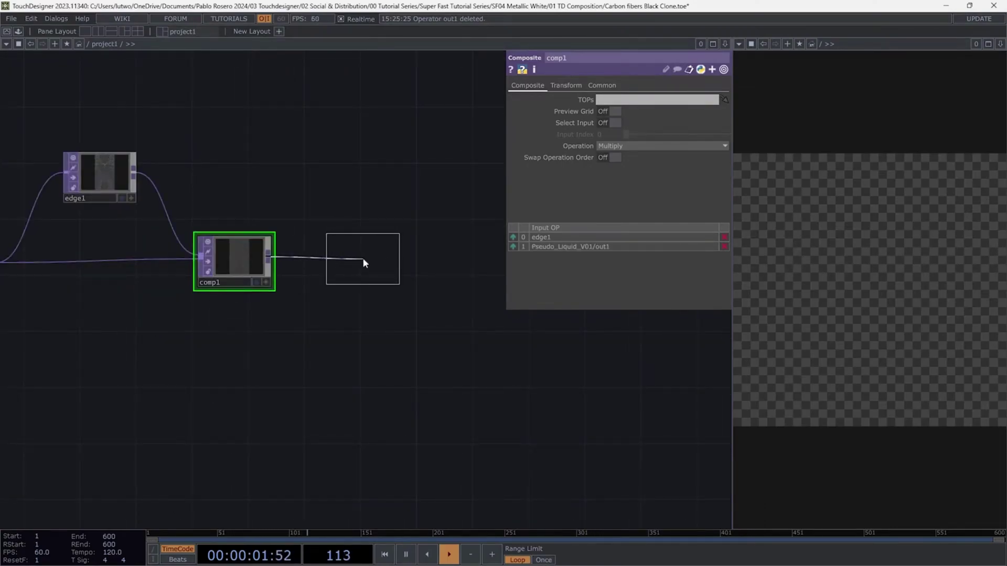
Feed the composite into both inputs of a Displace TOP and append a Level TOP after it
left_click(365, 261)
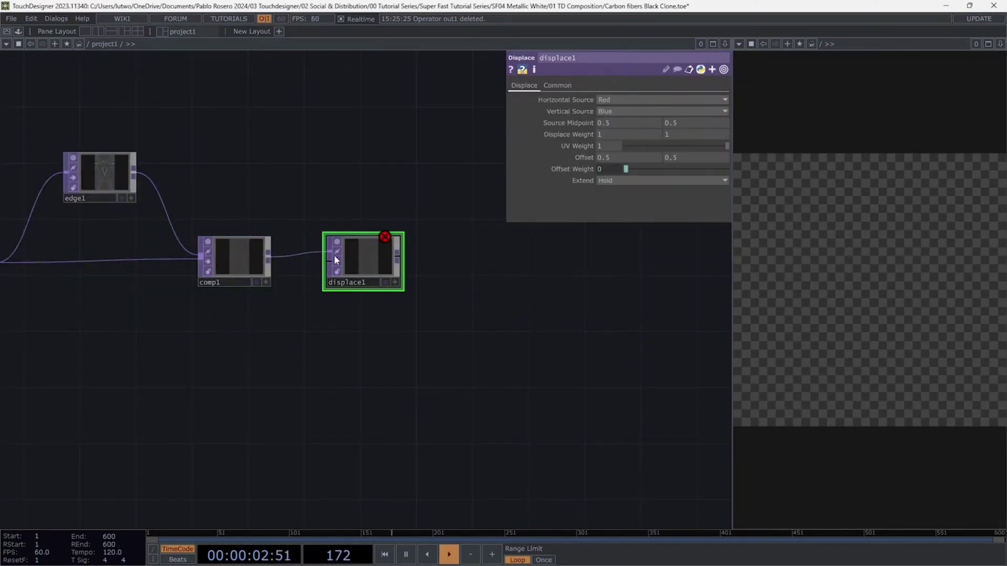
left_click_drag(321, 265, 324, 263)
left_click_drag(423, 319, 283, 318)
right_click(261, 253)
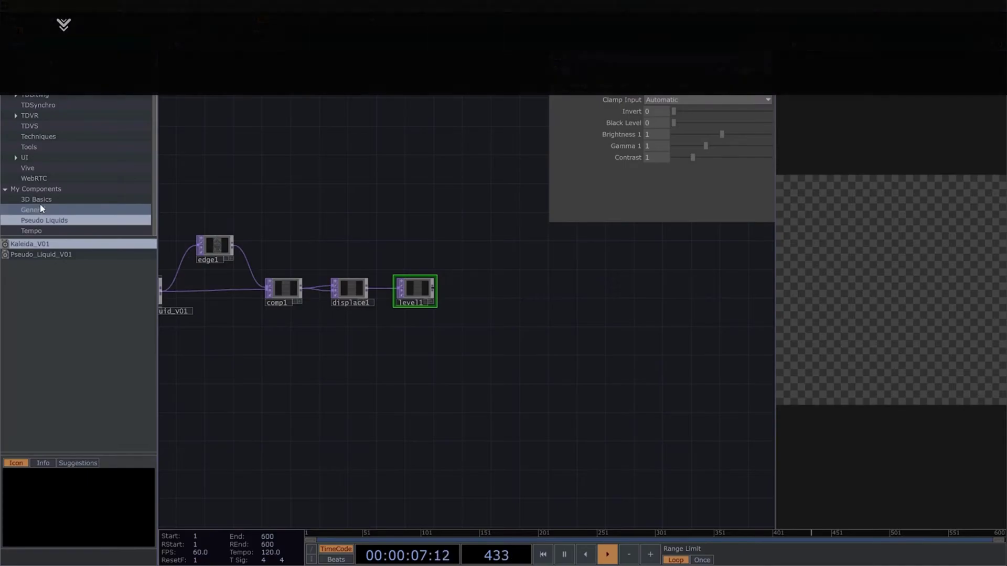
Add the basic_feedback component from the General custom components and connect level1 to its input
left_click(40, 199)
left_click(41, 211)
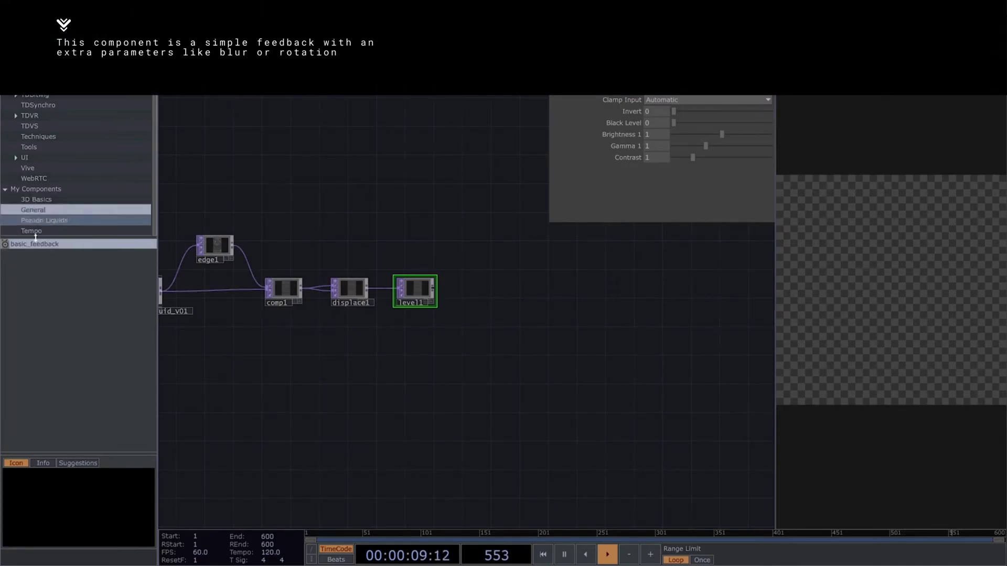
left_click_drag(32, 244, 304, 261)
left_click_drag(465, 263, 467, 263)
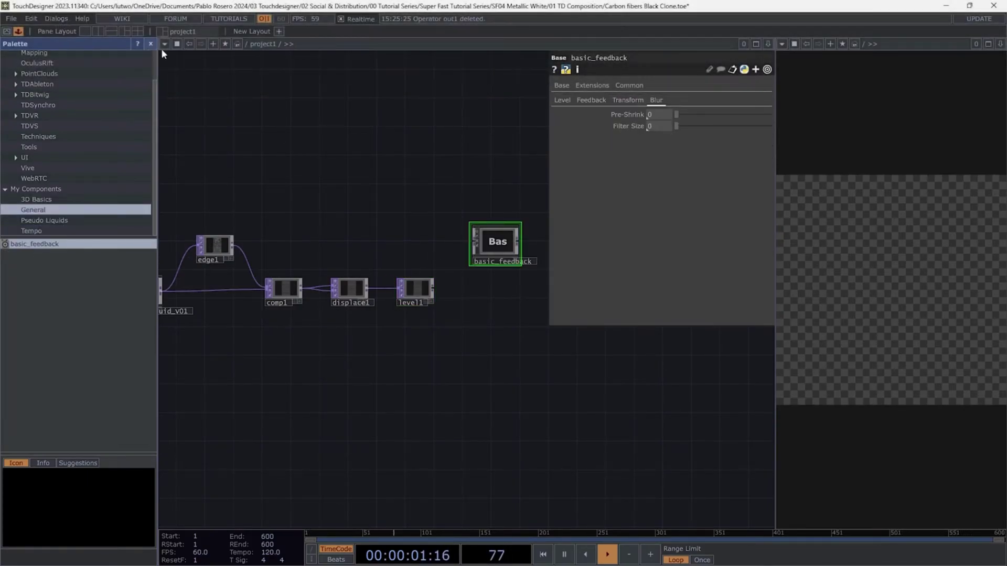
left_click(153, 43)
scroll(332, 297, "up", 5)
left_click_drag(224, 297, 305, 203)
Add the convolve component from the ImageFilters palette and connect it after basic_feedback
left_click_drag(351, 273, 189, 263)
left_click(18, 31)
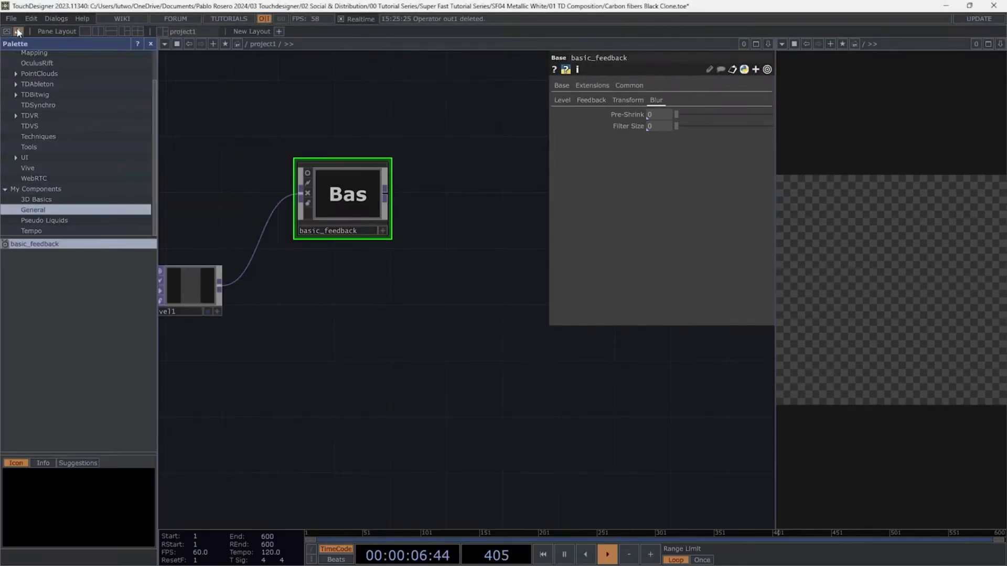
scroll(42, 94, "up", 3)
left_click(45, 76)
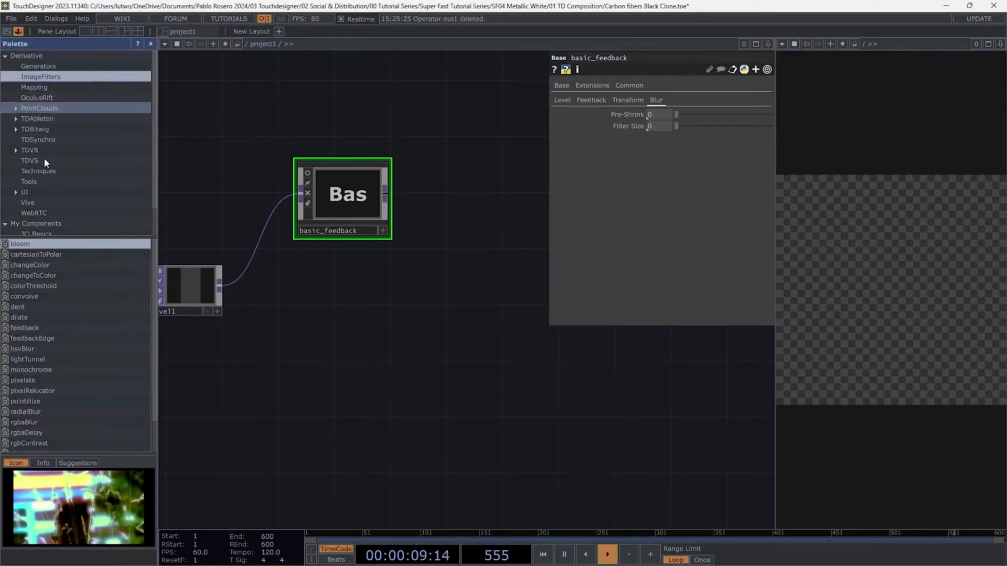
left_click_drag(30, 296, 383, 254)
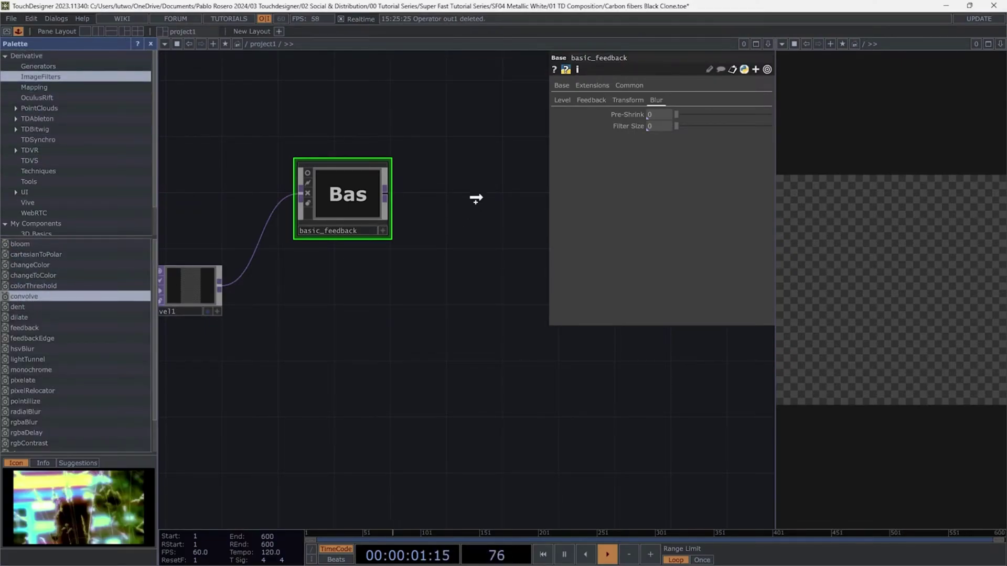
left_click(476, 199)
left_click(151, 43)
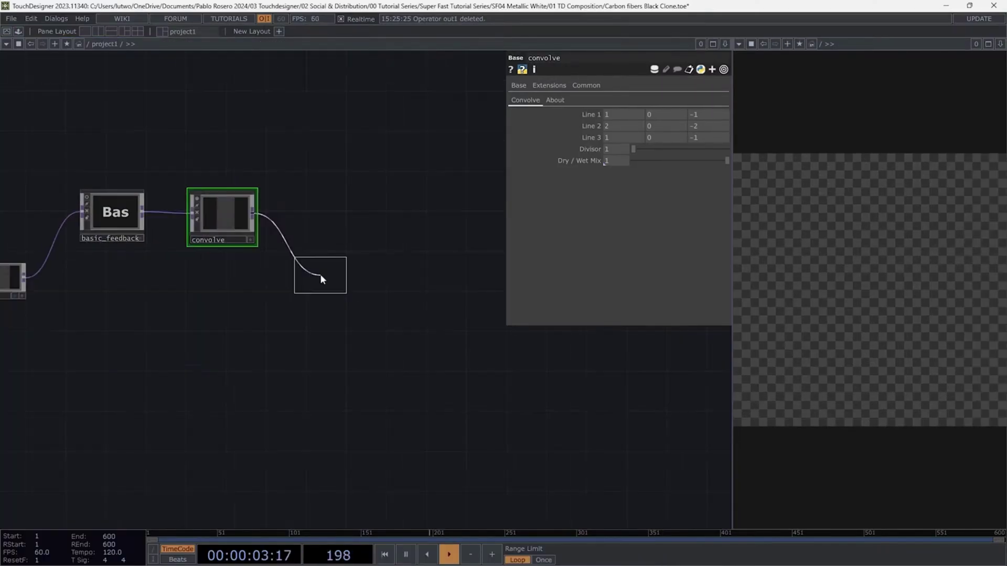
Append a Level TOP to convolve and combine it with a new Constant TOP in a Composite TOP
left_click(320, 276)
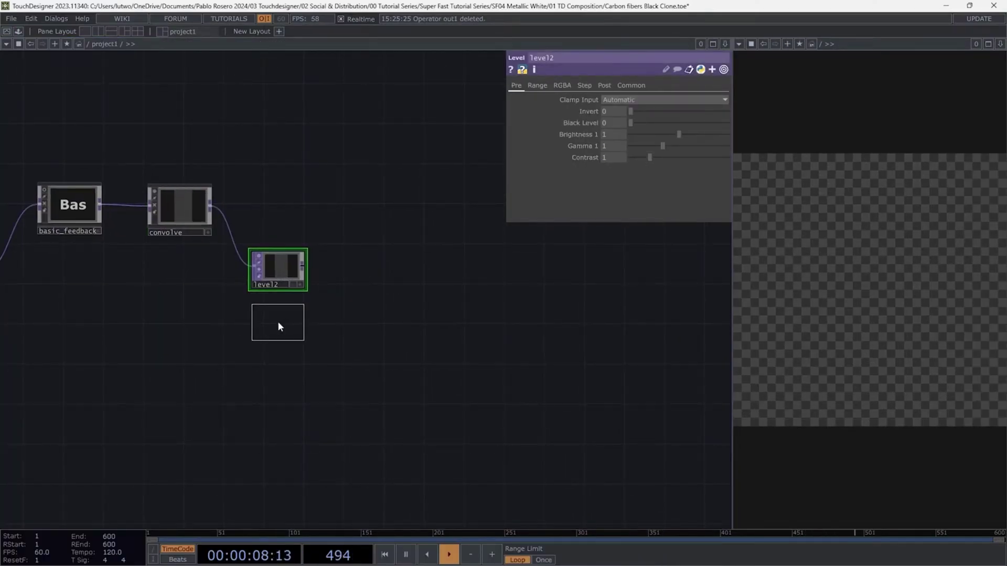
left_click(278, 321)
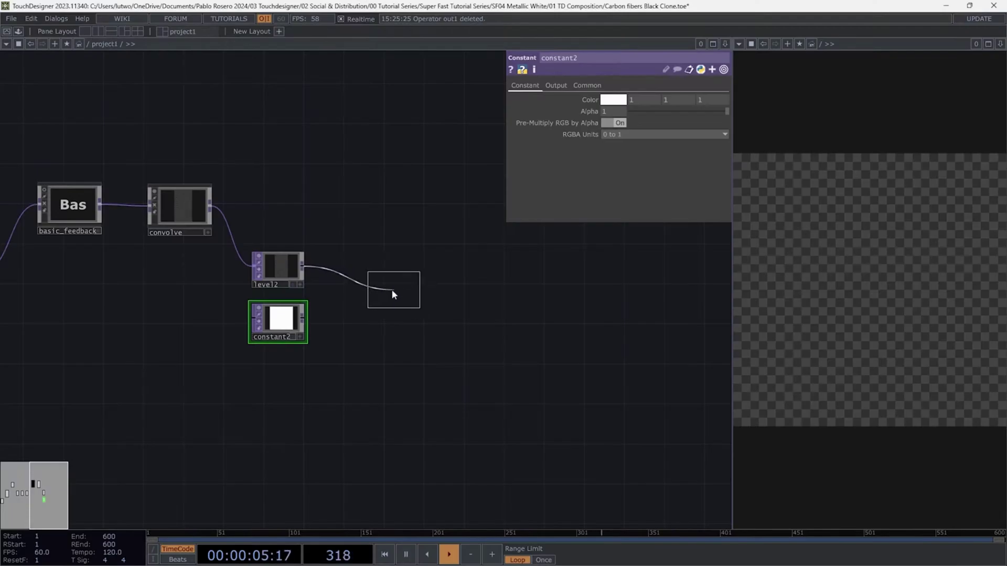
left_click(383, 290)
left_click_drag(303, 317, 361, 295)
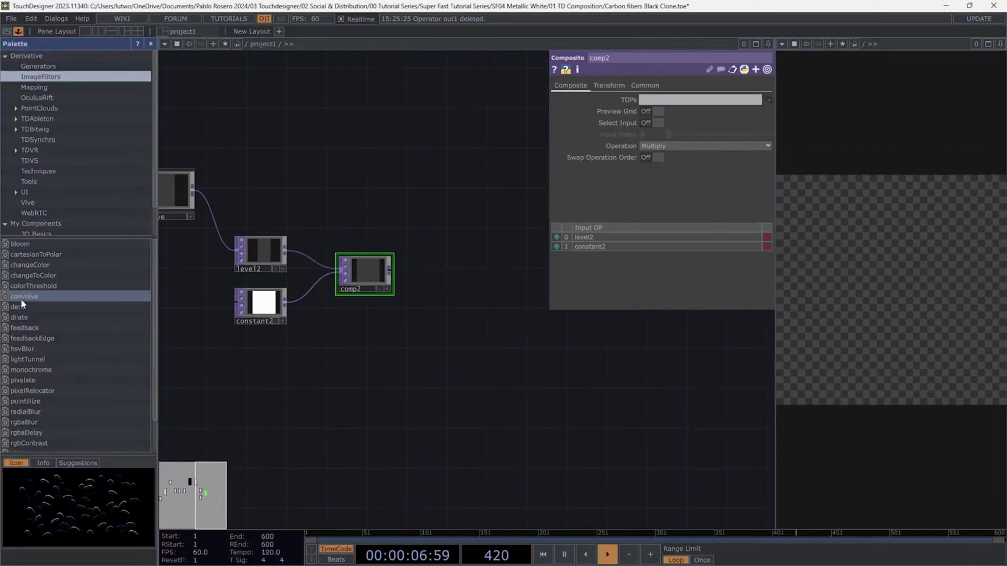
Branch comp2 into a second convolve component and a Level TOP, and combine both branches in a new Composite TOP
left_click_drag(22, 300, 445, 240)
left_click(150, 44)
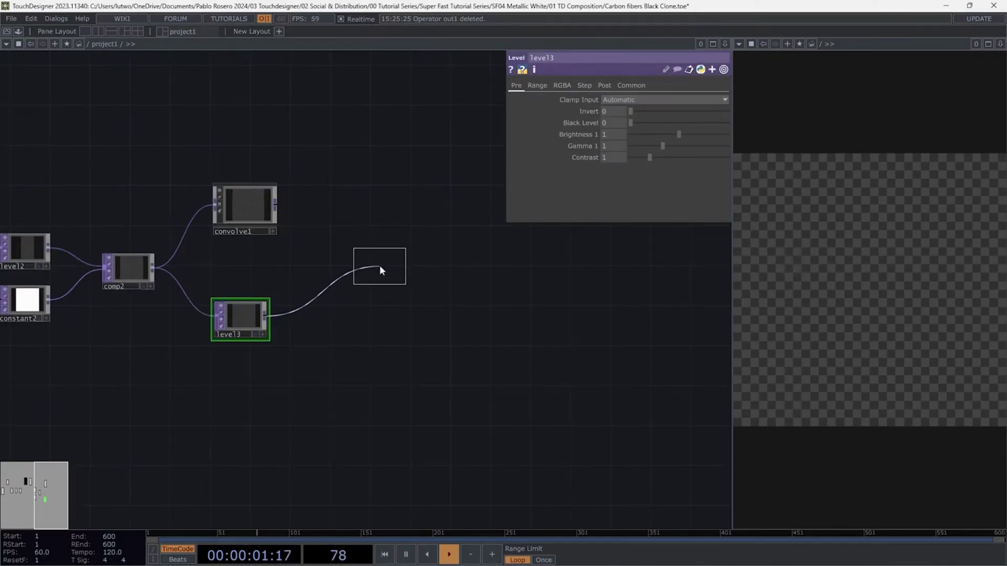
left_click(378, 266)
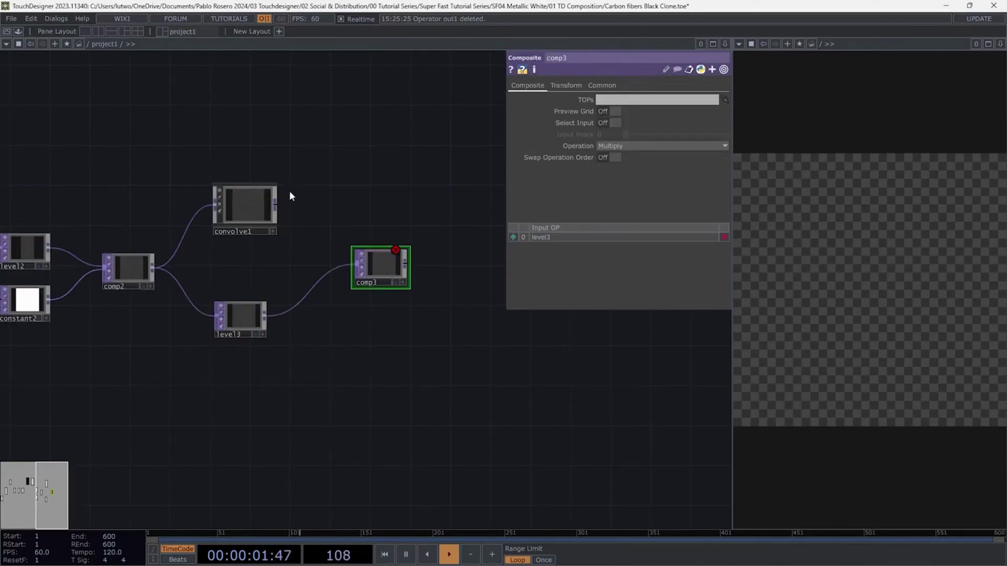
left_click(346, 266)
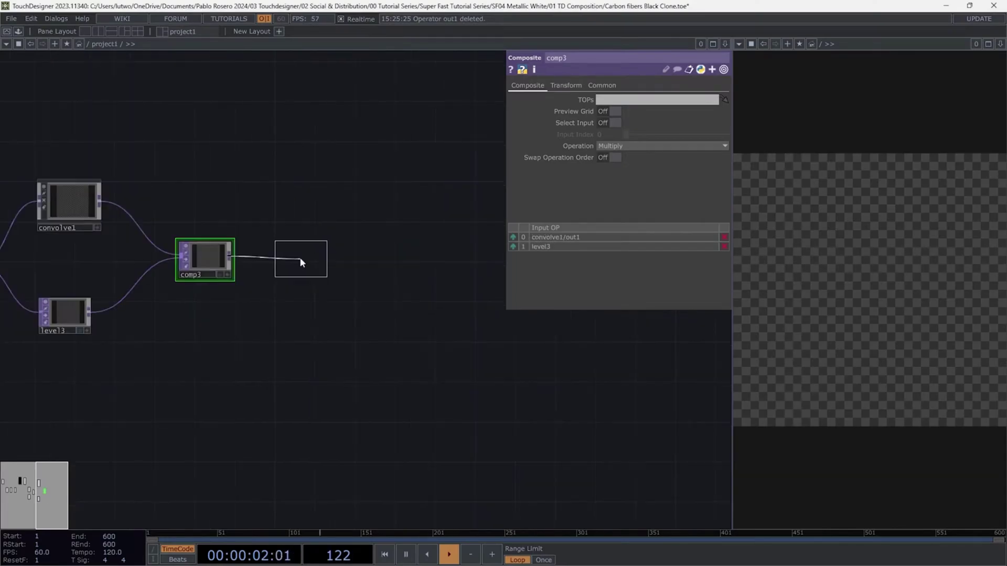
Append a Level TOP after comp3 and finish the chain with an Out TOP
left_click(298, 256)
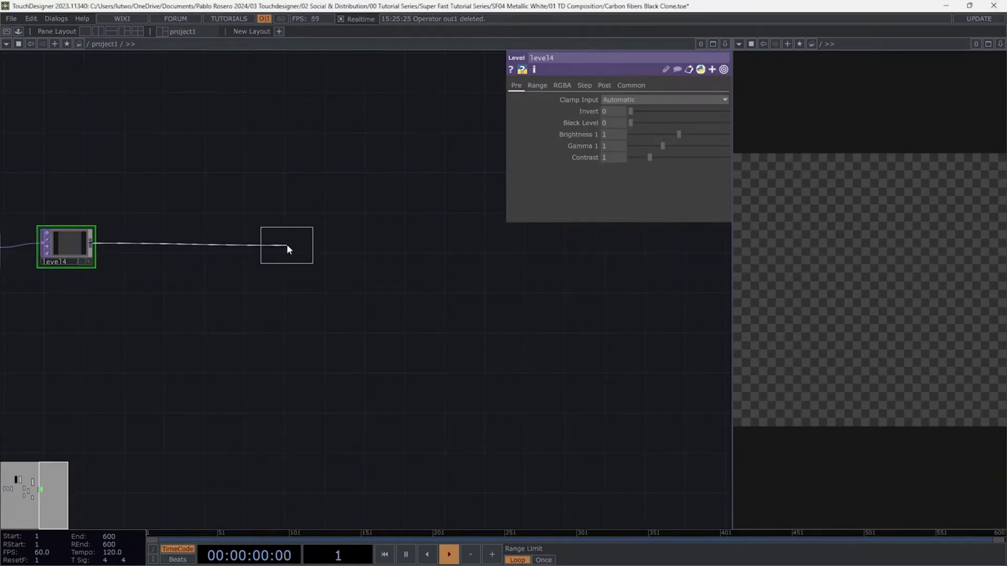
left_click(287, 245)
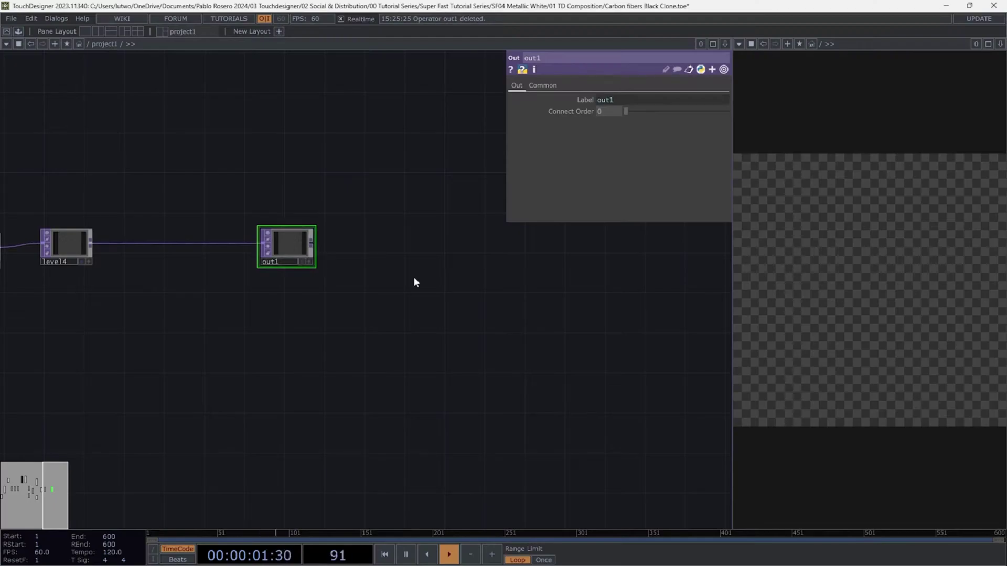
Set the Output Resolution of the network's TOPs together to Parent Panel Size
key("h")
left_click_drag(338, 320, 409, 311)
scroll(192, 255, "up", 2)
left_click_drag(327, 323, 220, 320)
key("ctrl+a")
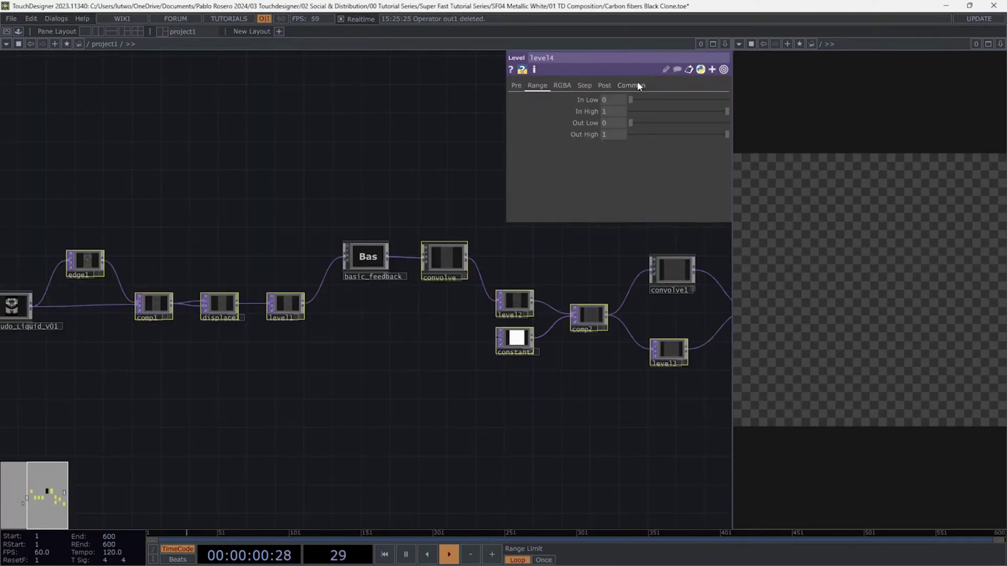
left_click(631, 85)
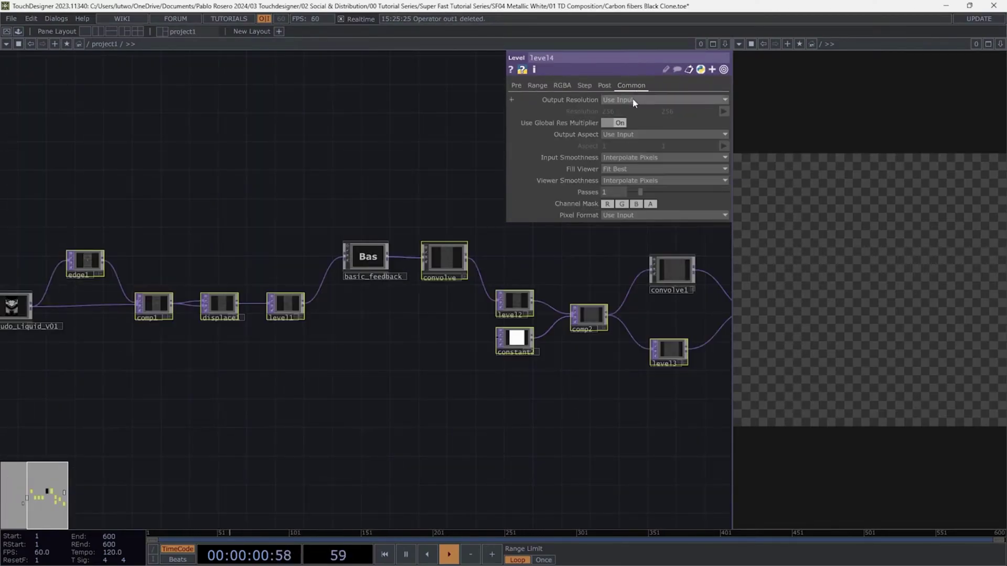
left_click(645, 100)
left_click(631, 216)
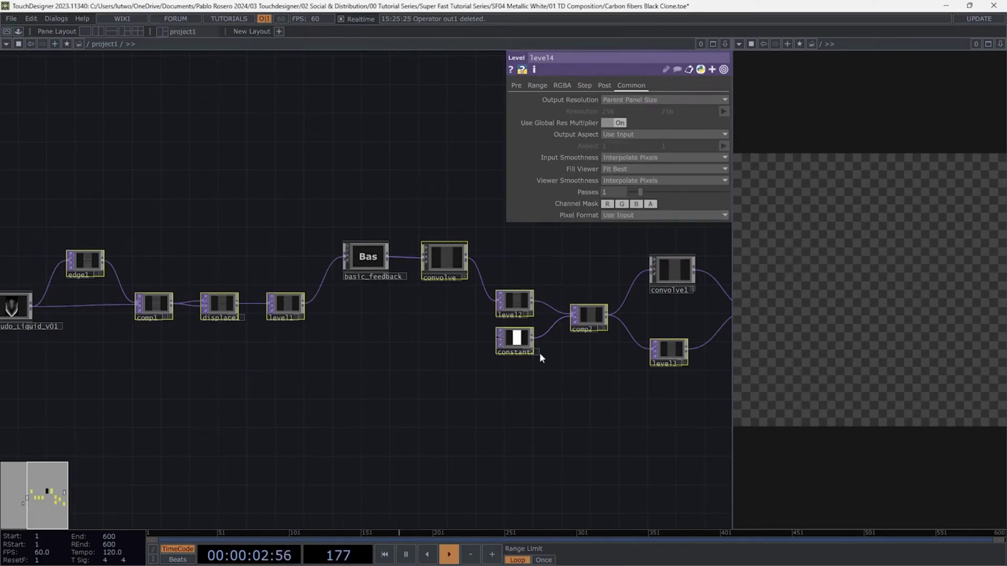
left_click(530, 363)
Set the Pseudo_Liquid_V01 color levels to 0.872 for Level 1 R, 0.939 for Level 1 G and 0.916 for Level 1 B
left_click_drag(504, 401, 403, 365)
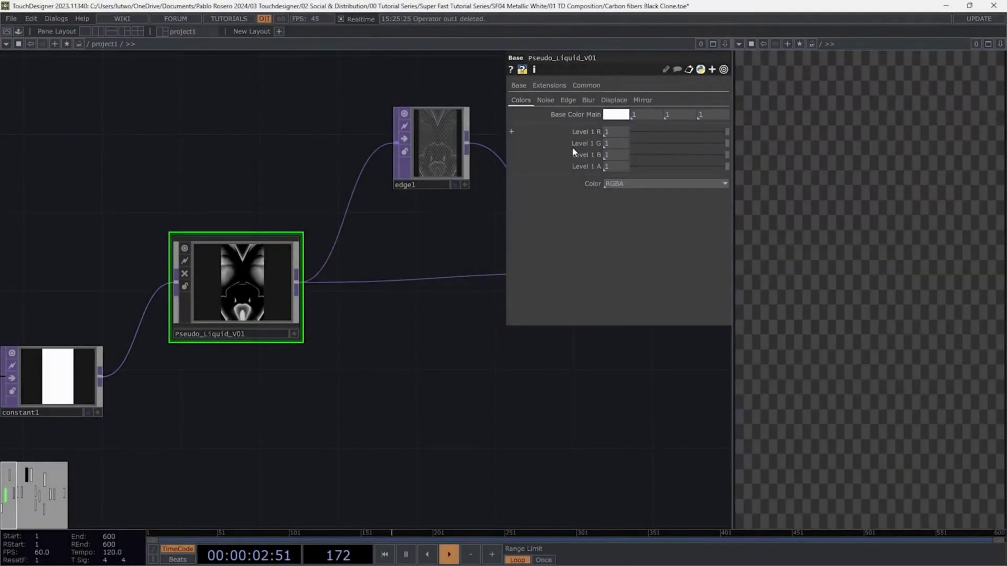
left_click(613, 132)
type("0.")
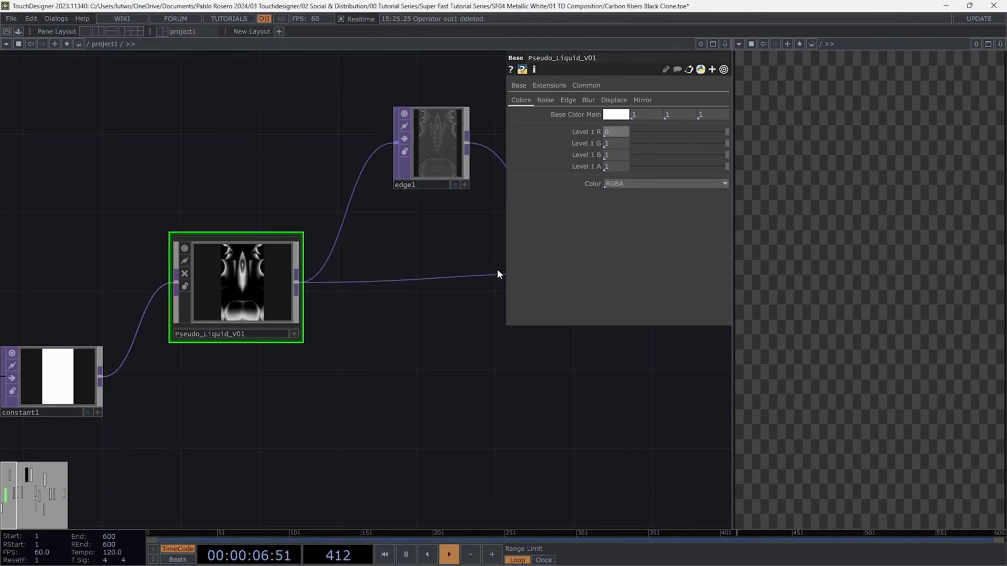
type("872")
key("Tab")
type("0.939")
key("Tab")
type("0.9")
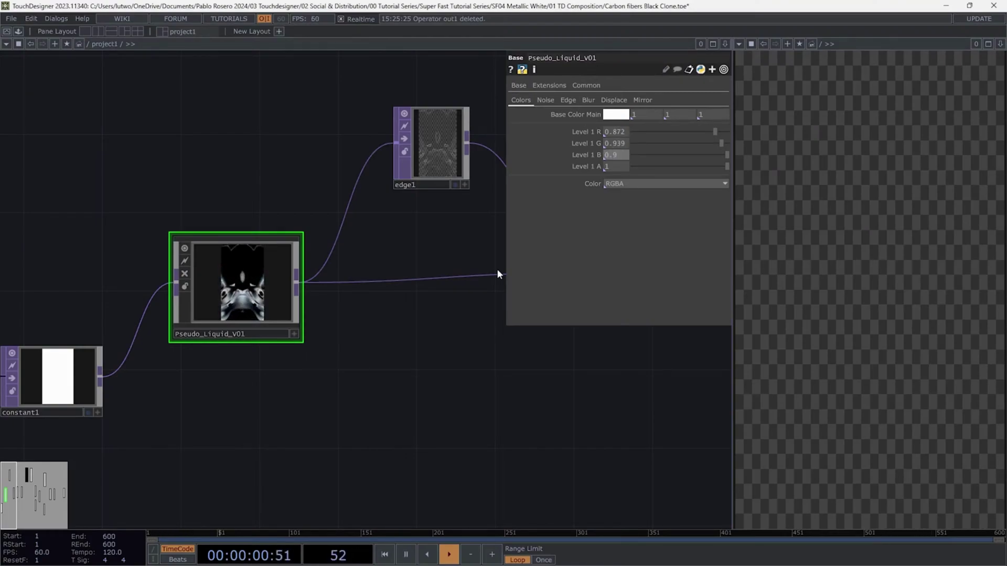
type("16")
key("Tab")
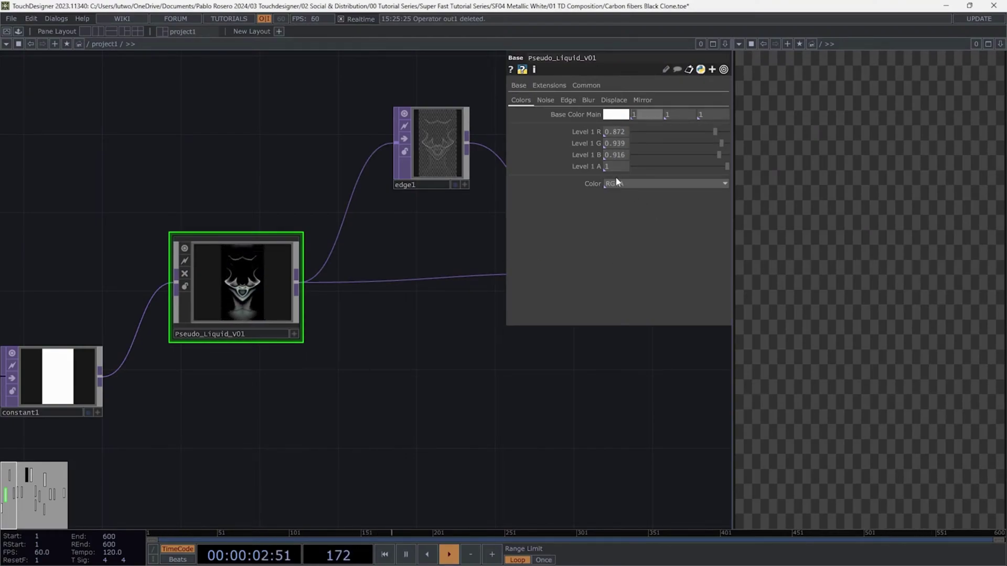
Set the Noise 1 Amplitude of Pseudo_Liquid_V01 to 0.13 and its Offset to 0.687
left_click(544, 99)
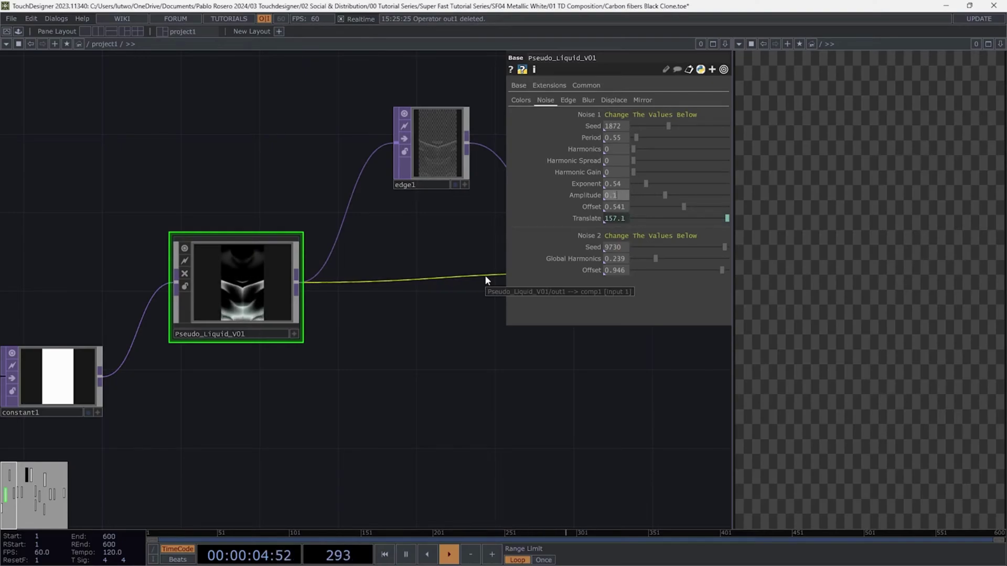
type("0.687")
key("Tab")
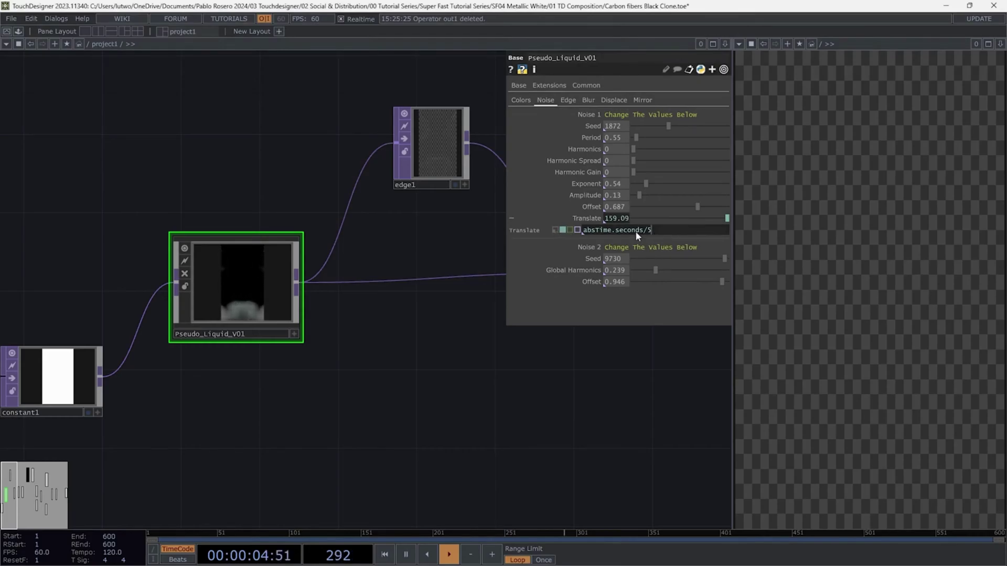
Examine the Noise 1 Translate expression and the internal network of Pseudo_Liquid_V01, returning to the parent network
left_click_drag(652, 230, 583, 232)
left_click(580, 220)
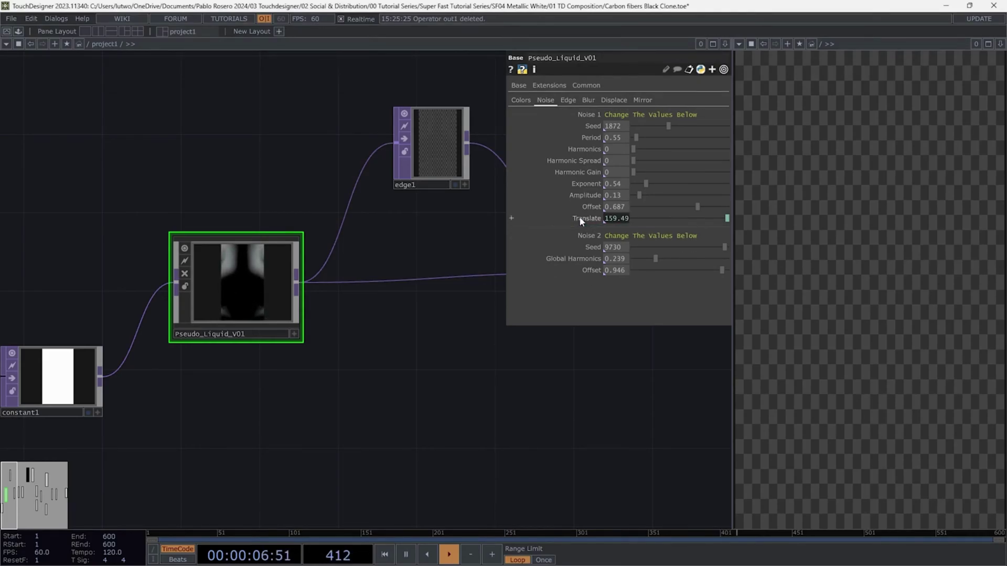
key("i")
left_click_drag(200, 249, 380, 240)
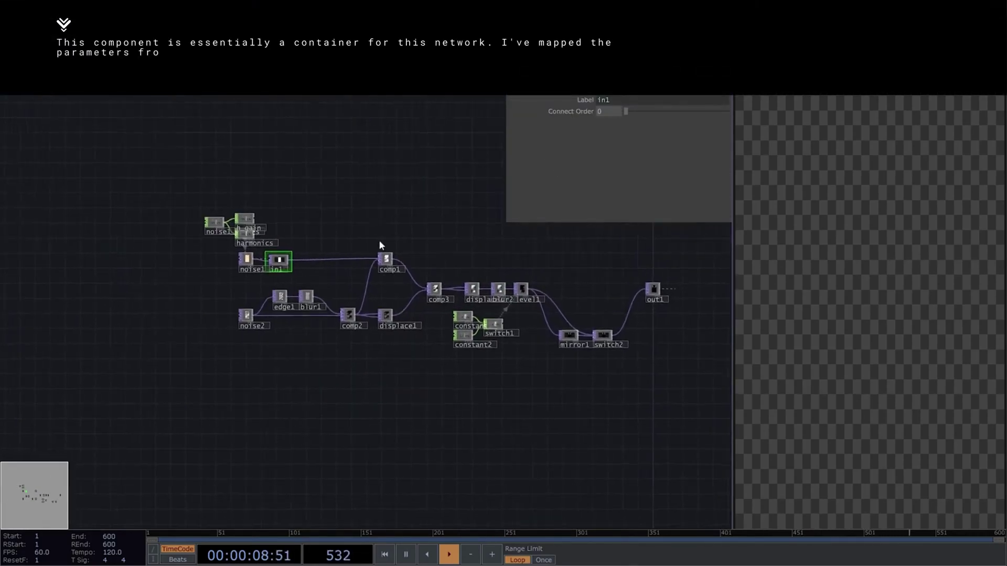
scroll(449, 291, "up", 3)
left_click_drag(403, 285, 443, 287)
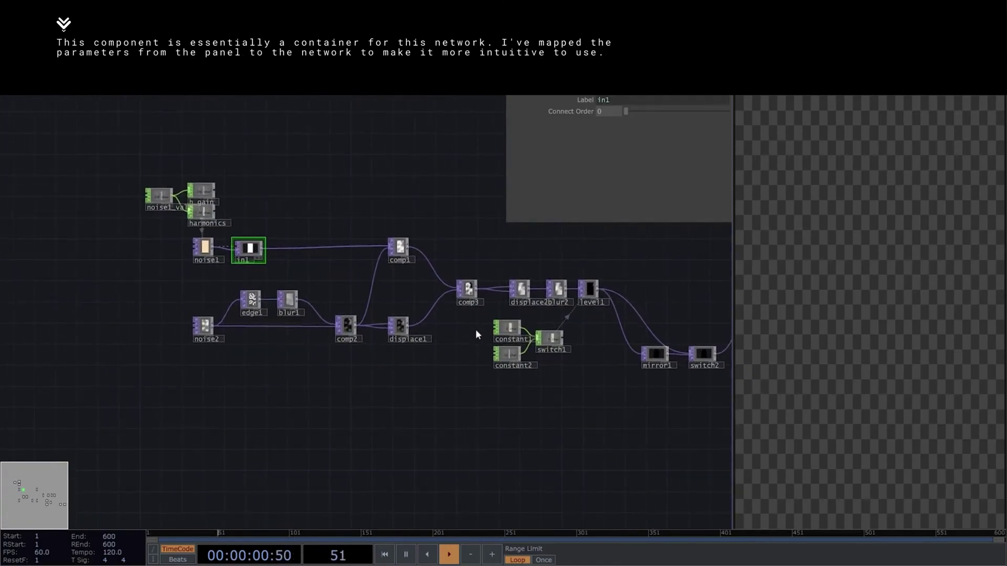
key("u")
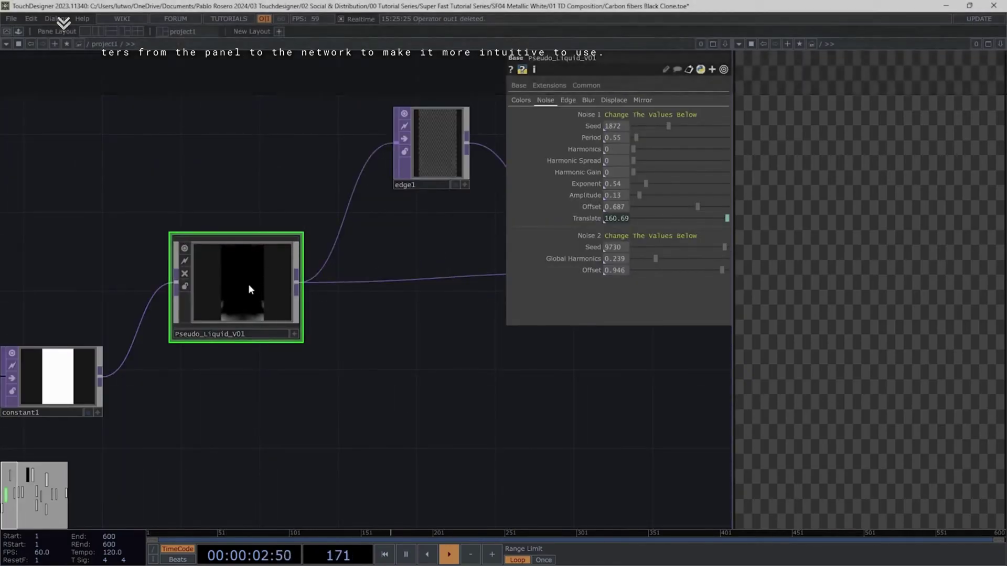
Inspect the Translate 4D expression of noise2 inside Pseudo_Liquid_V01 and return to the parent network
key("i")
scroll(200, 326, "up", 5)
left_click(203, 325)
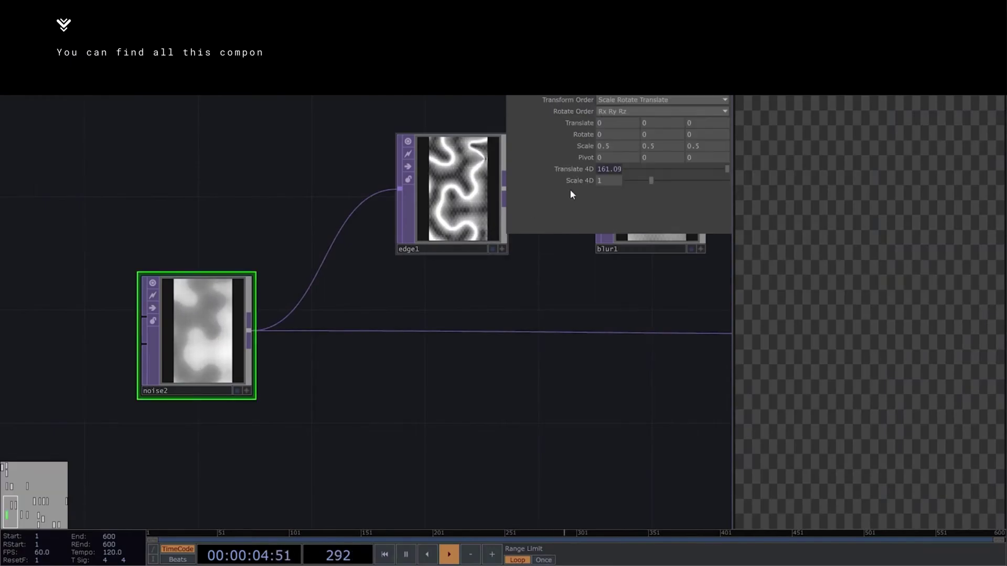
left_click(574, 169)
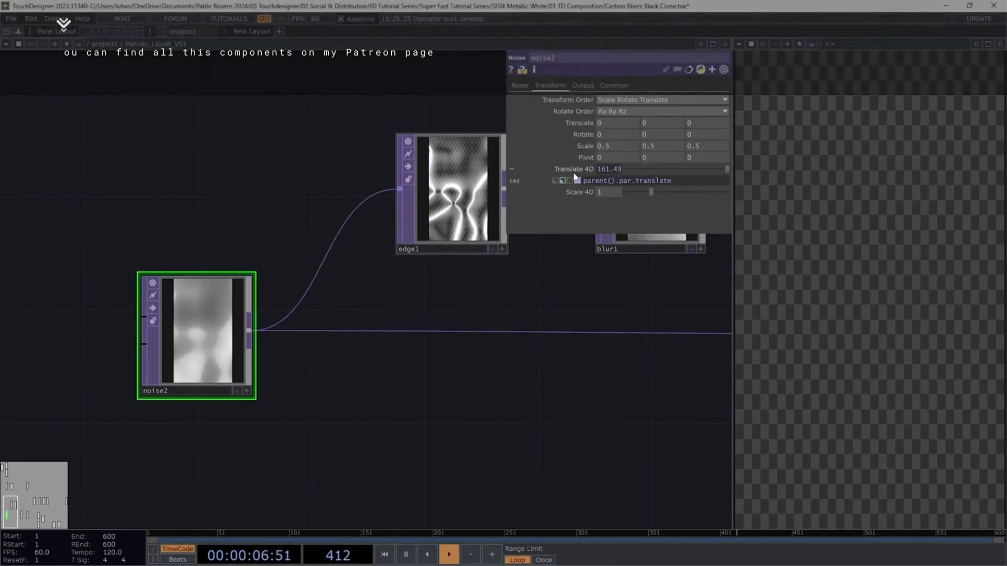
key("u")
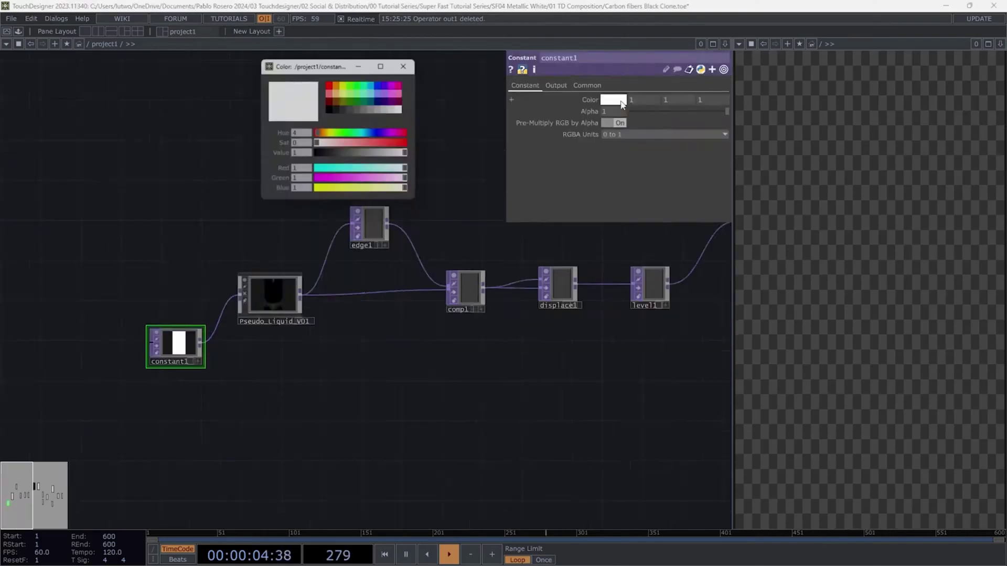
Set the color of constant1 to black, and give edge1 a Black Level of 0.048 and a Strength of 2.87
left_click(331, 109)
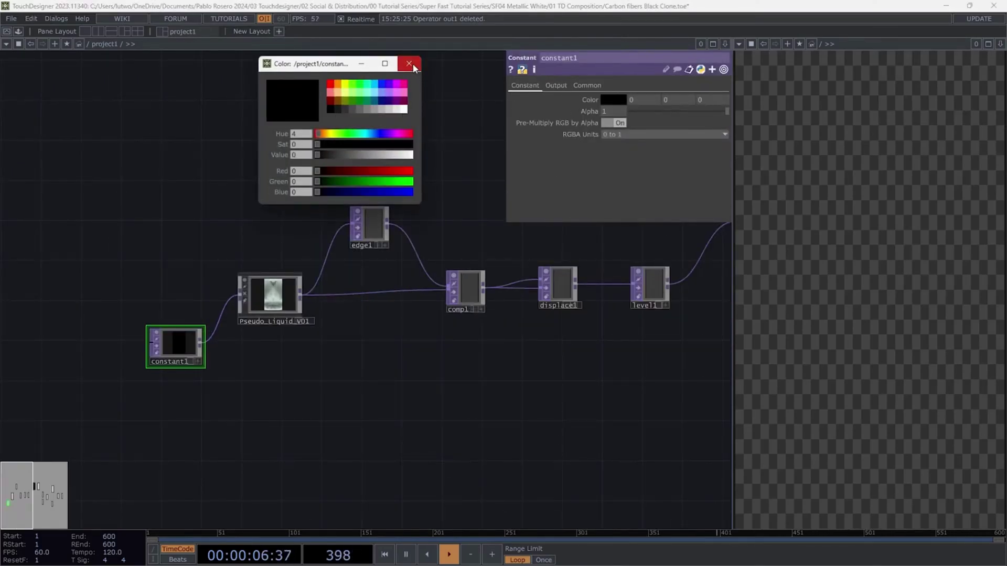
left_click(411, 65)
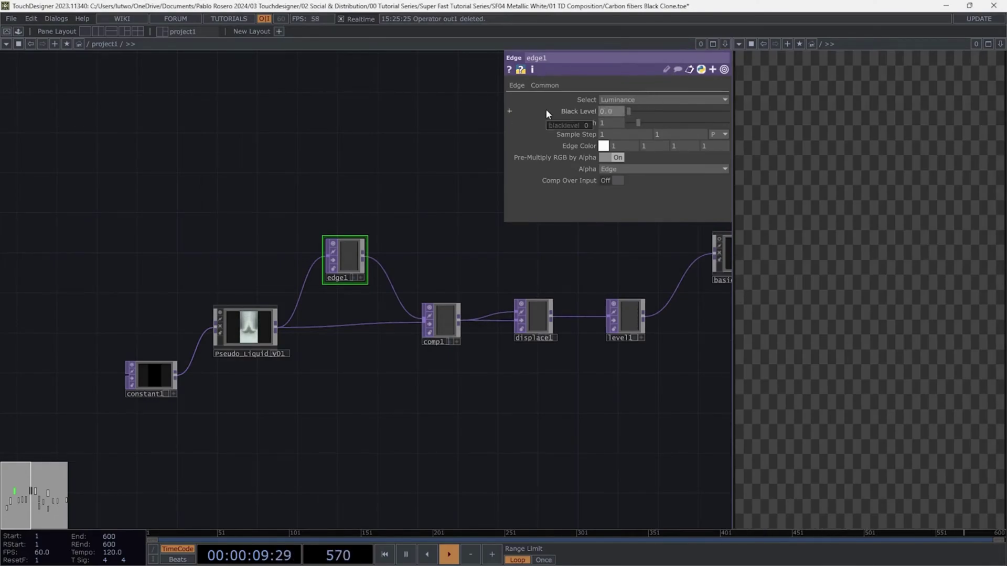
type("48")
key("Return")
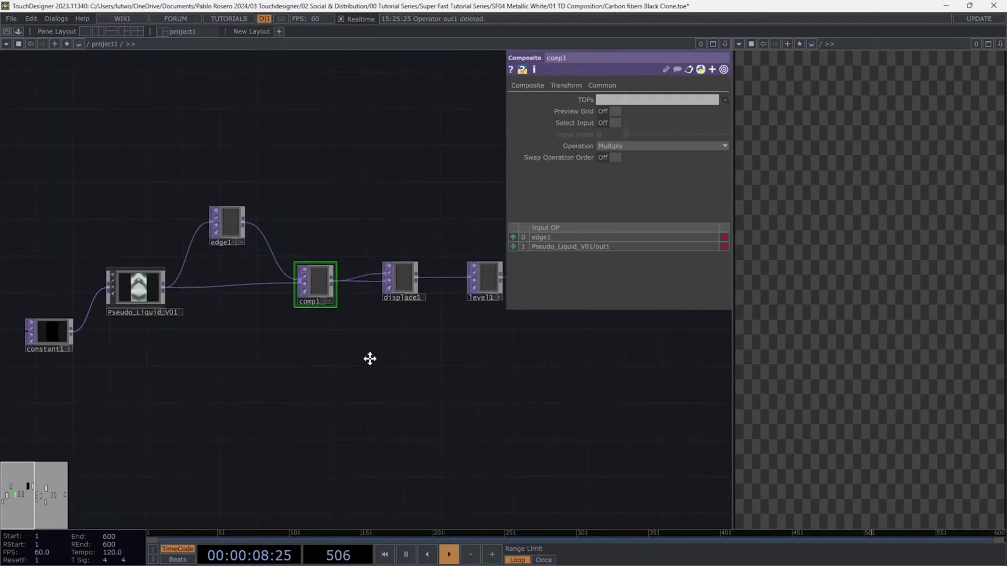
Set the Operation of the comp1 composite to Glow
left_click_drag(369, 357, 342, 352)
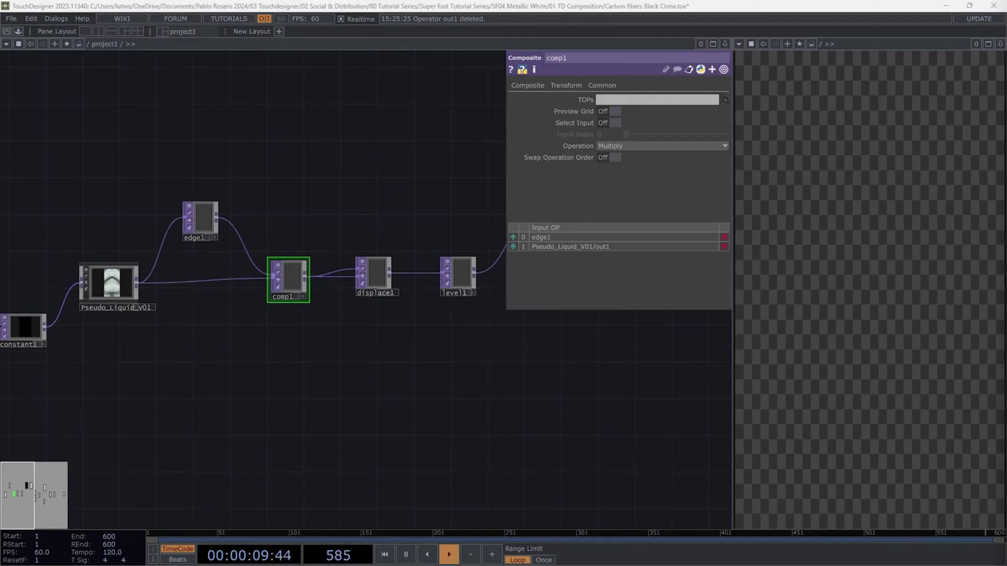
left_click(613, 146)
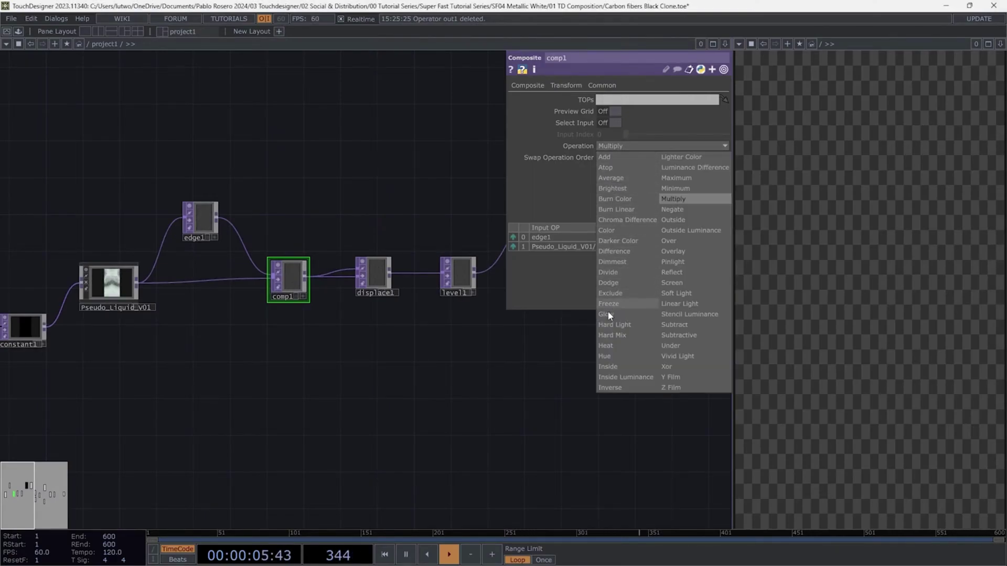
left_click(609, 314)
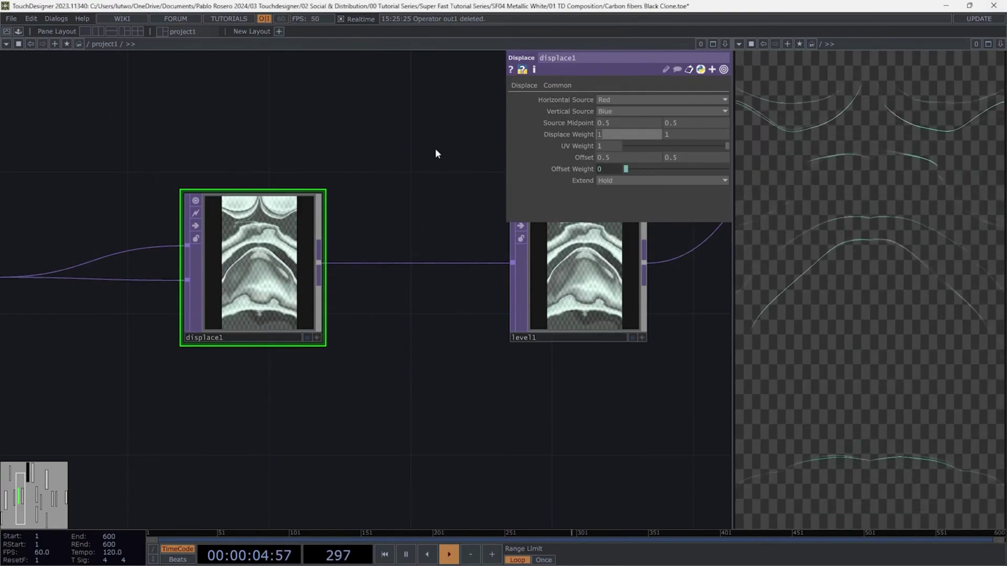
Set both Displace Weight values of displace1 to -0.023
type("-0.023")
key("Tab")
type("-0.03")
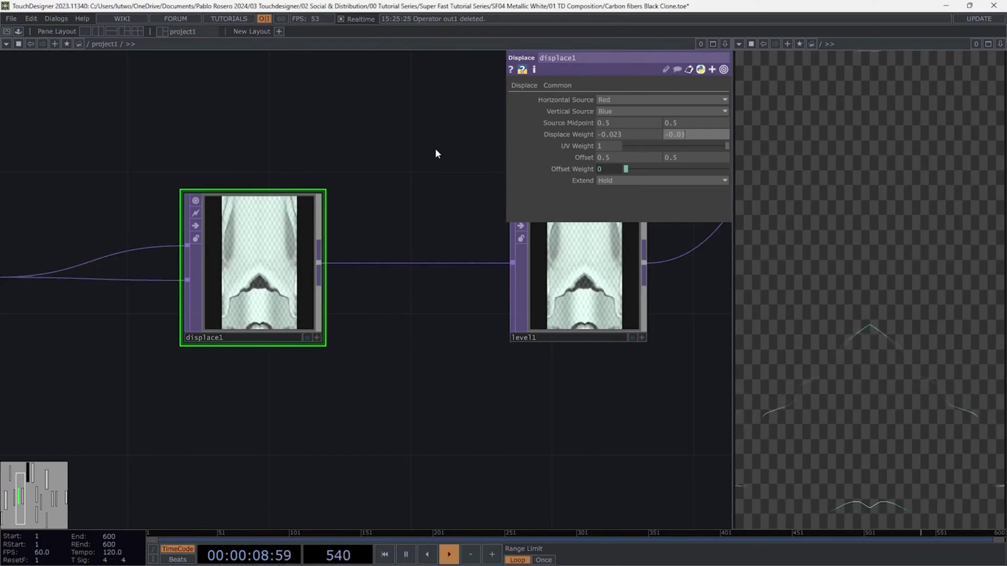
key("BackSpace")
type("23")
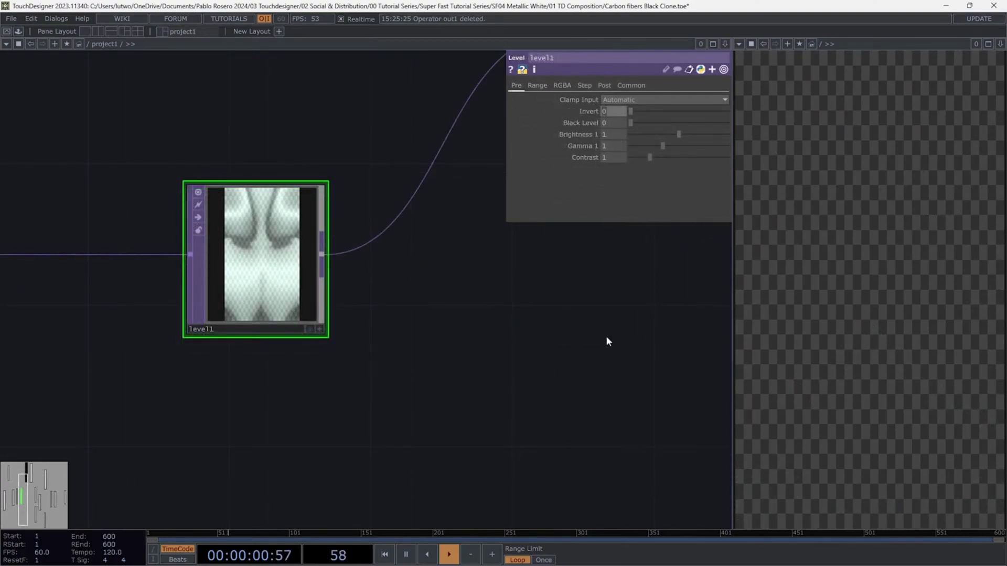
Set level1's Black Level to 0.16, Brightness 1 to 1.31, Gamma 1 to 1.11 and Contrast to 0.35
key("Tab")
type("0.")
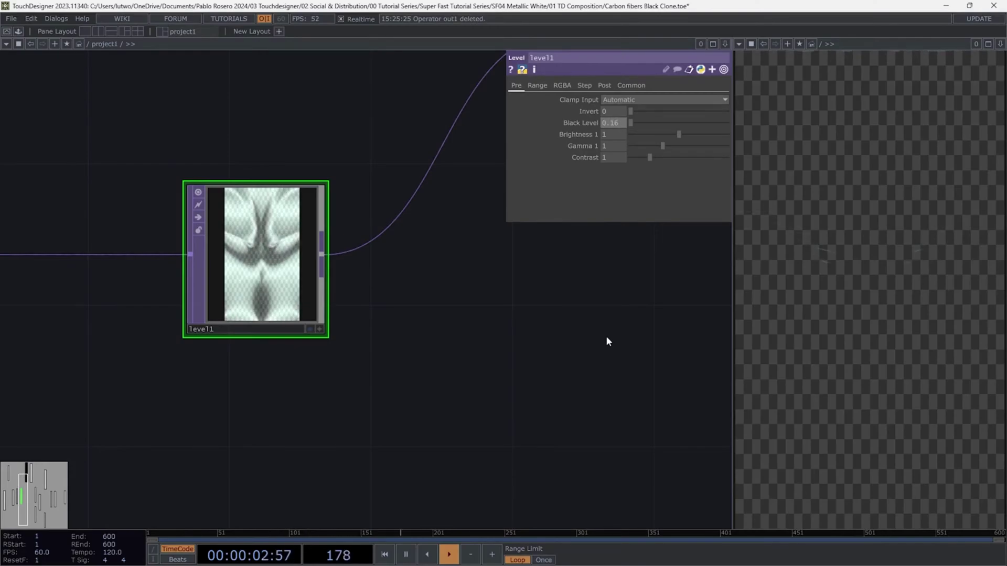
type("16")
key("Tab")
type("1.31")
key("Tab")
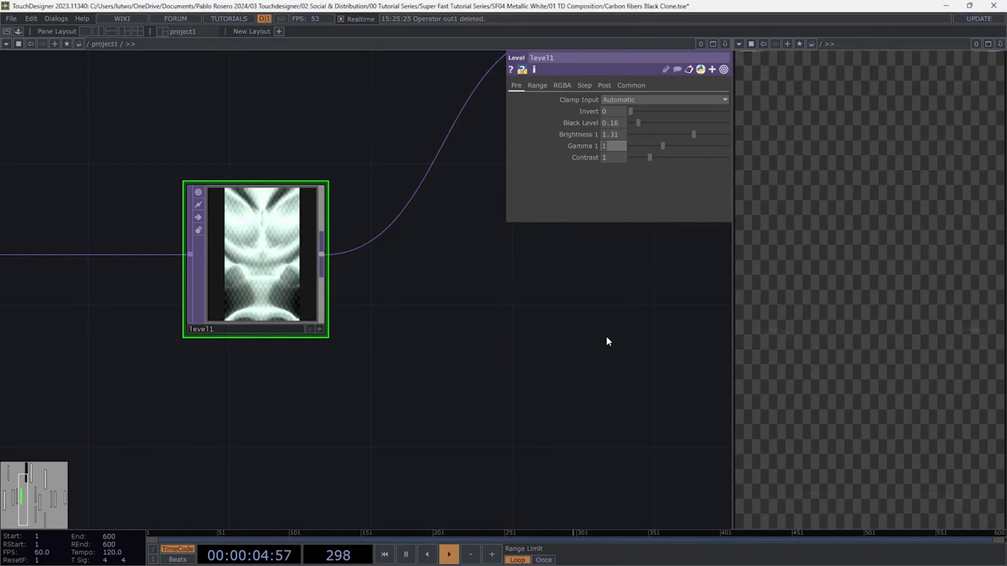
type("1.11")
key("Tab")
type("0.35")
key("Return")
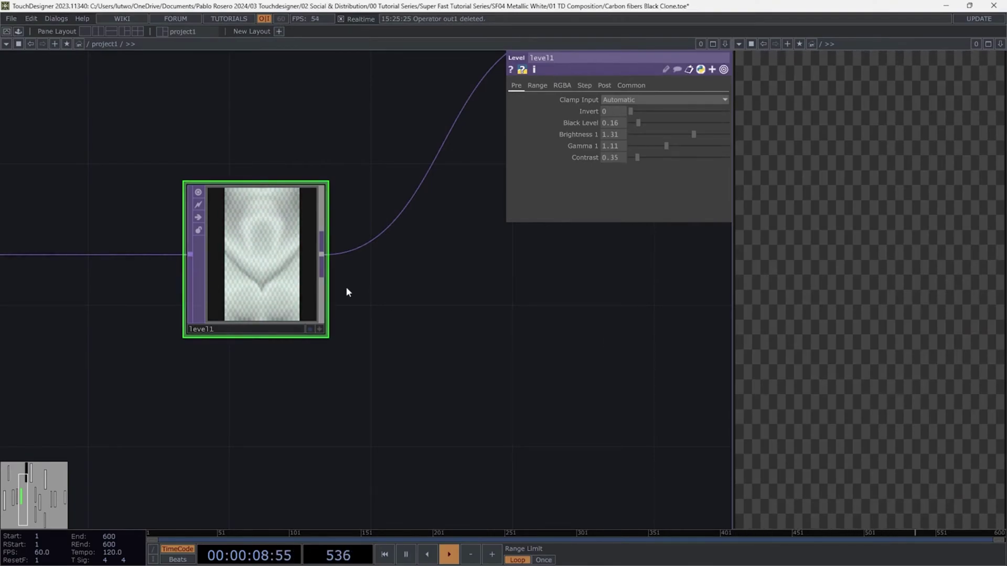
Set the level values of basic_feedback to Invert 0, Black Level 0.31, Gamma 1.55 and Contrast 4.4
scroll(398, 297, "down", 5)
left_click_drag(498, 315, 281, 317)
left_click(293, 204)
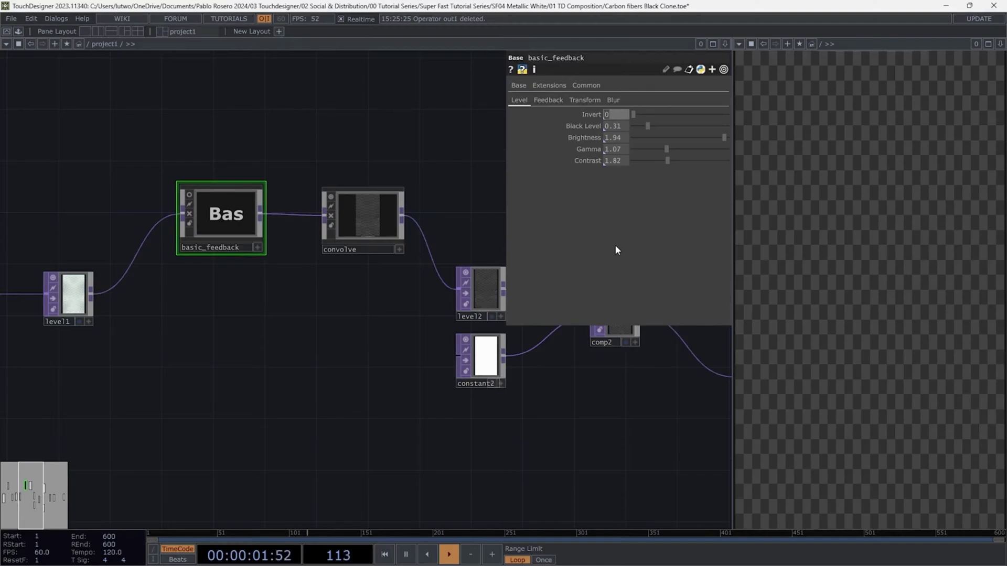
type("0")
key("Tab")
type("0.31")
key("Tab")
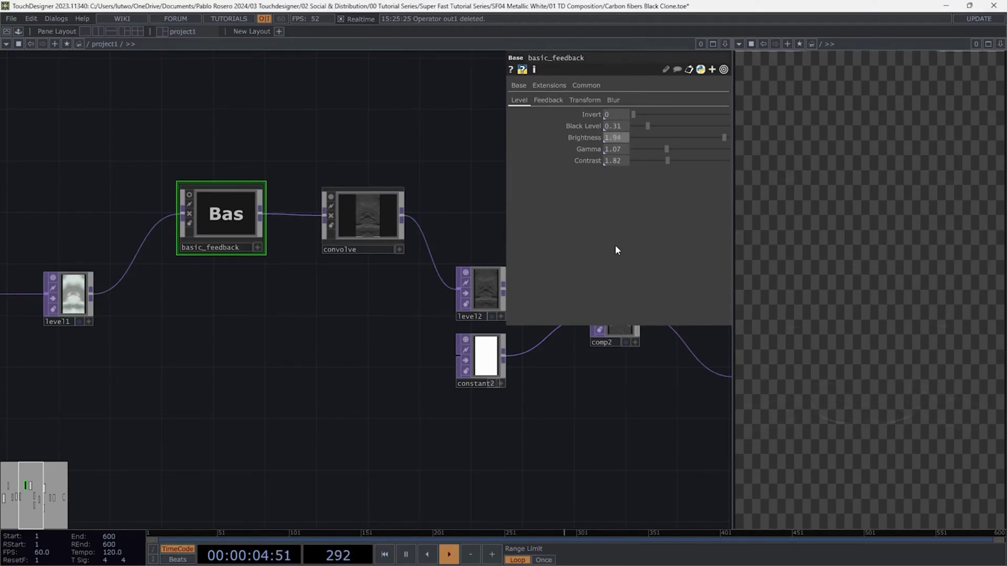
key("Tab")
type("1.55")
key("Tab")
type("4.4")
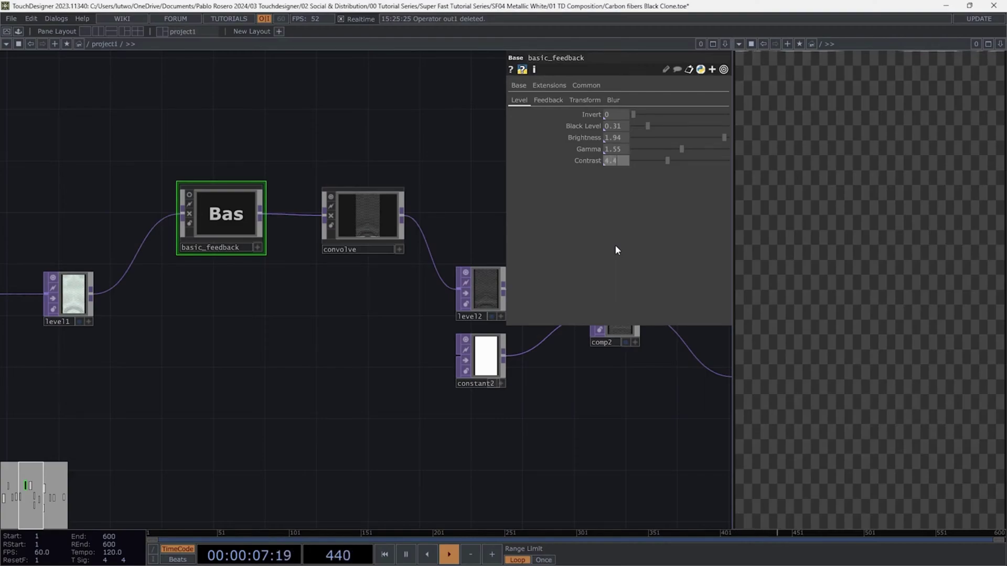
key("Tab")
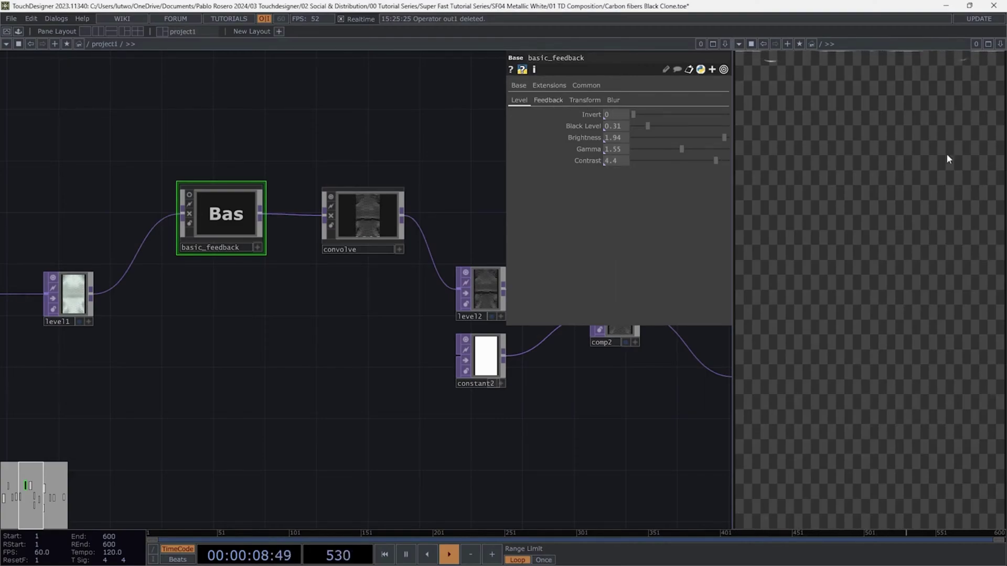
Set basic_feedback's Feedback Weight to 0.413, its Translate X to -0.006 and its Translate Y to -0.005
left_click(627, 127)
type("0.413")
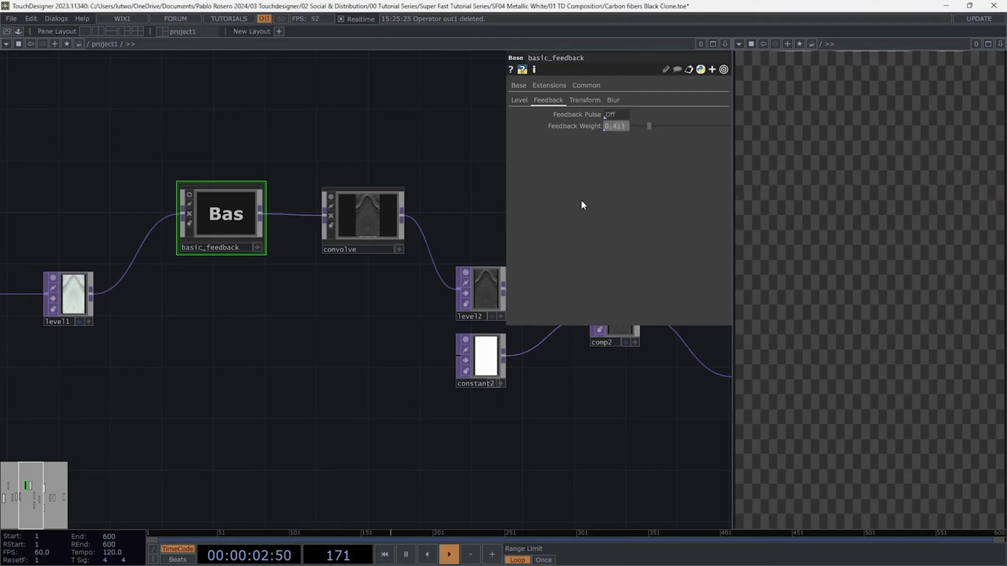
left_click(585, 99)
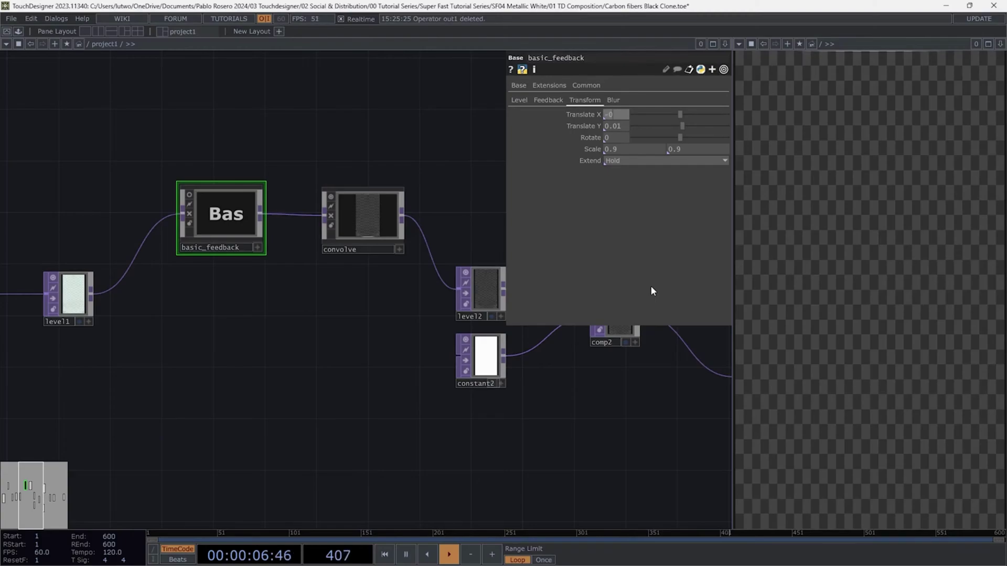
type("-0.006")
key("Tab")
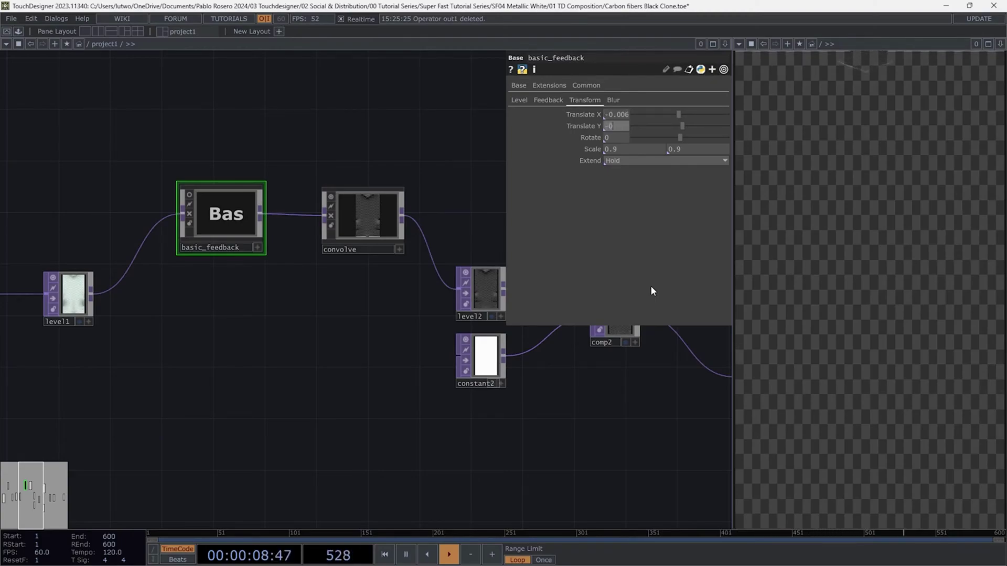
type("-0.005")
key("Tab")
key("Tab")
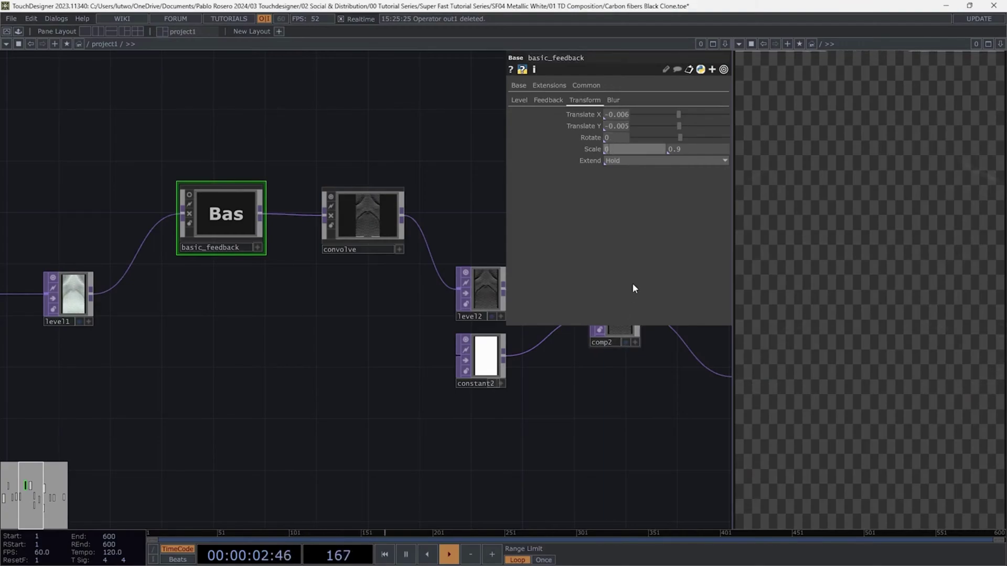
Set both Scale values of basic_feedback's transform to 0.999
type("0.999")
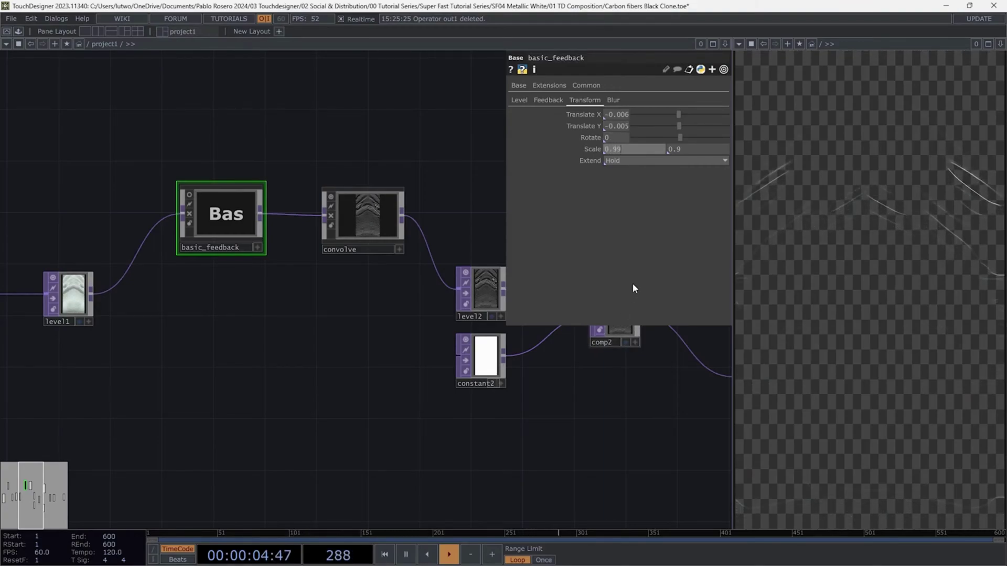
key("Tab")
type("0.999")
key("Return")
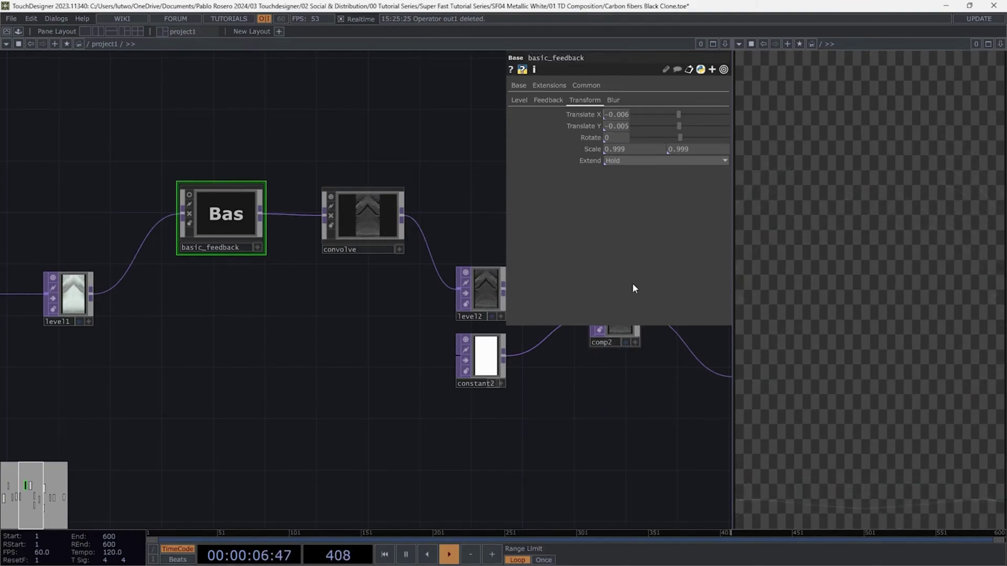
Set level2's Invert to 1, Black Level to 0.58, Brightness 1 to 0.79, Gamma 1 to 0.73 and Contrast to 1.28
scroll(375, 224, "up", 5)
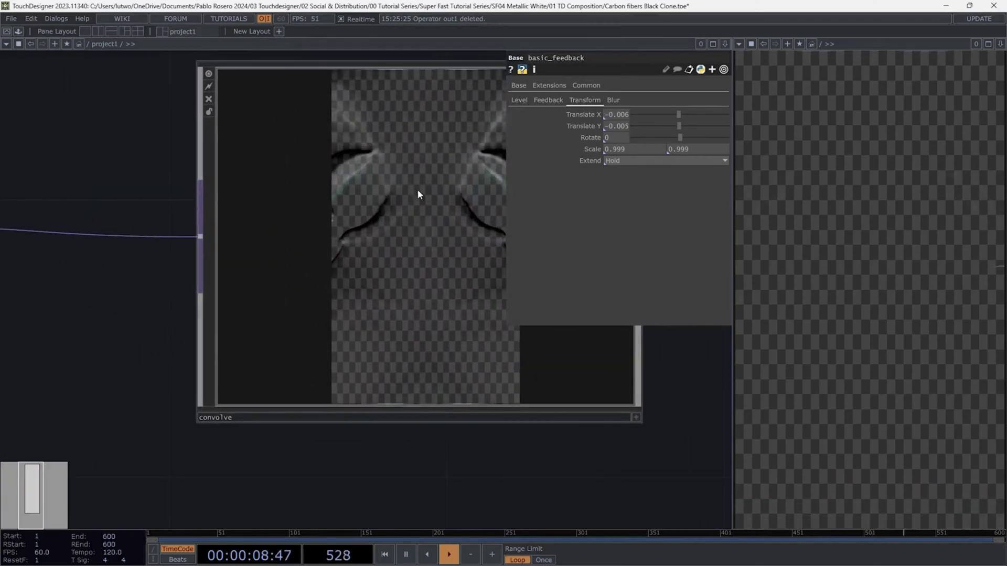
left_click(376, 178)
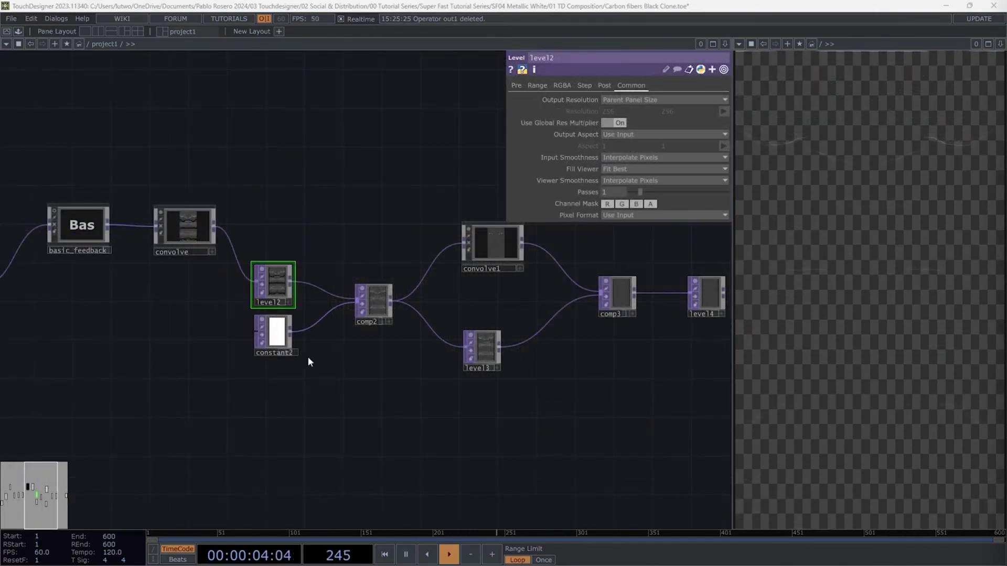
left_click(518, 86)
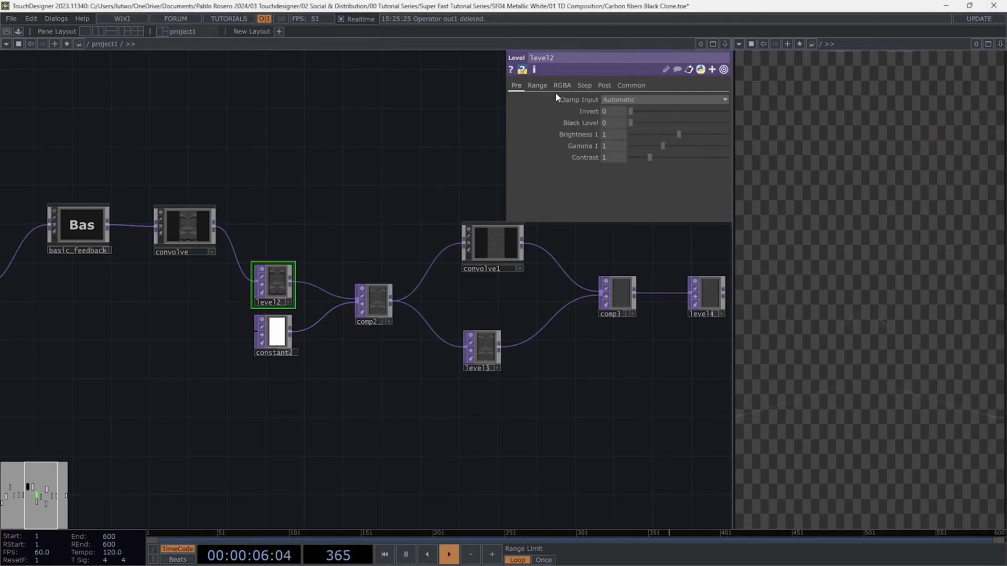
type("1")
key("Tab")
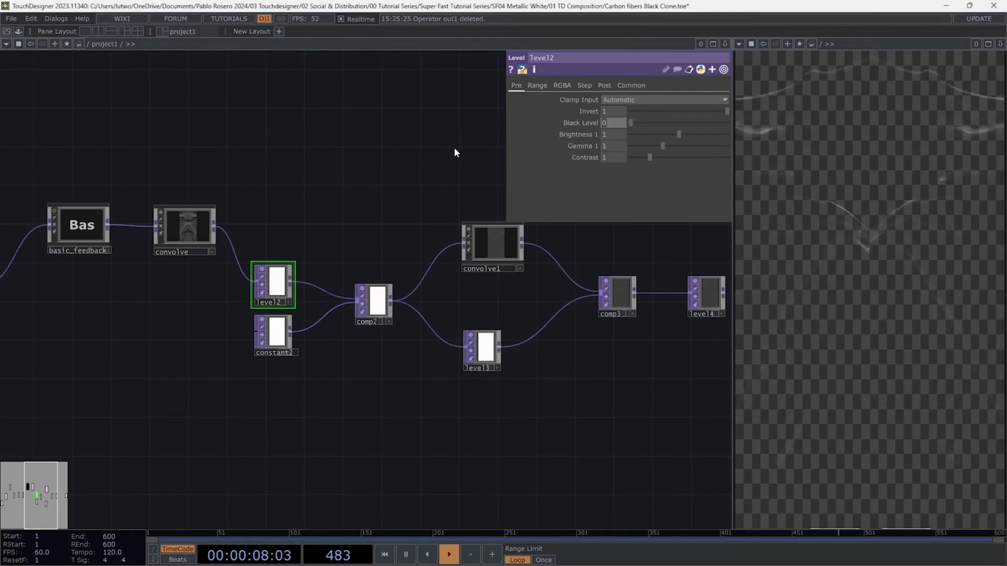
type("0.58")
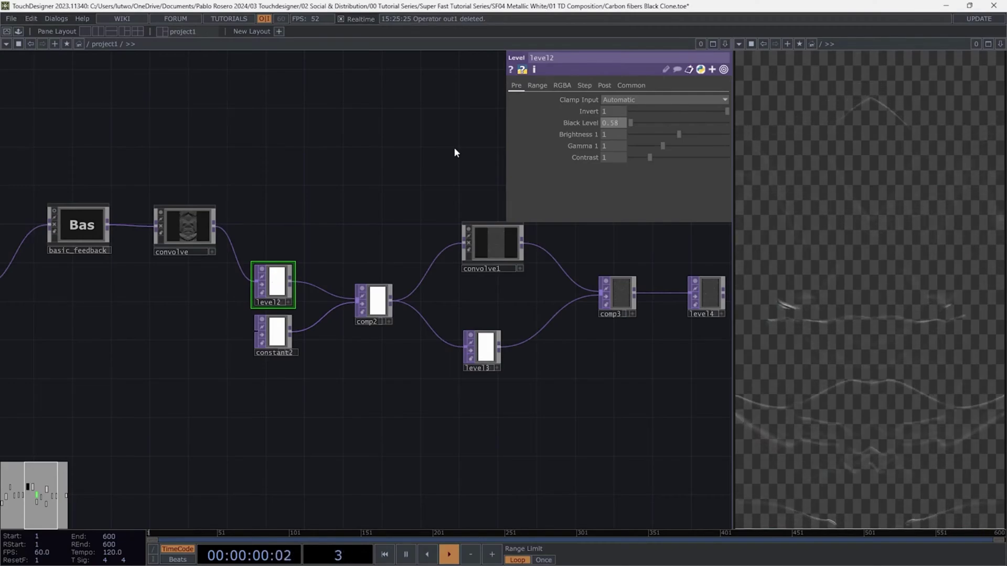
key("Tab")
type("0.79")
key("Tab")
type("0.7")
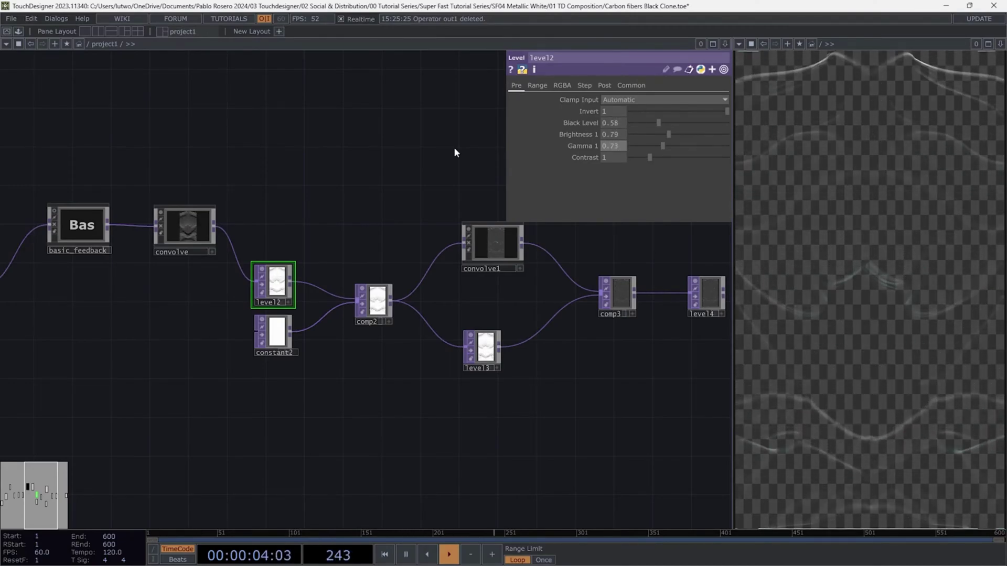
type("3")
key("Tab")
type("1.2")
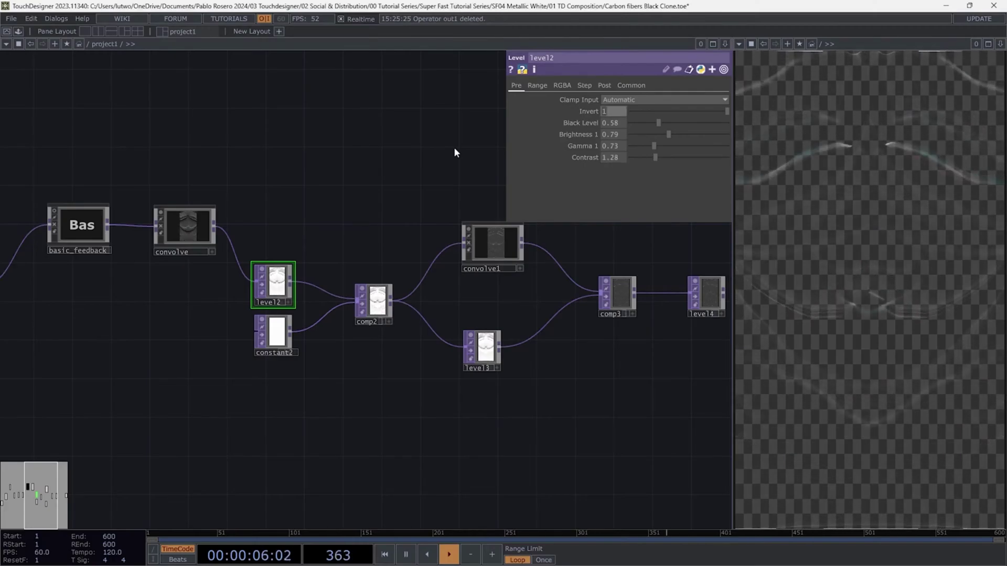
Change the blend Operation of comp2 and open the Convolve parameters of convolve1
left_click(373, 302)
left_click(661, 146)
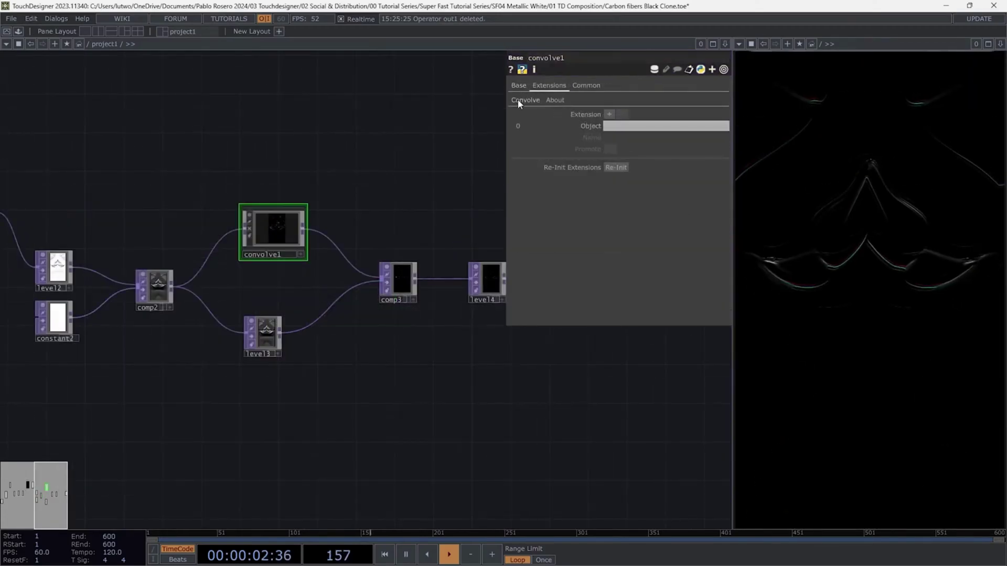
left_click(526, 100)
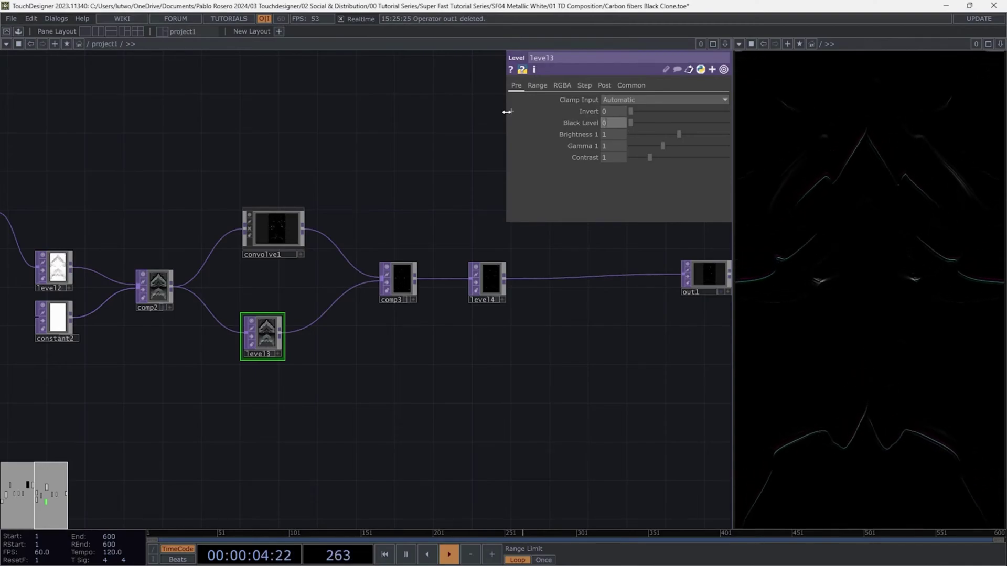
Set level3's Brightness 1 to 0.48 and the Operation of the comp3 composite to Average
key("Tab")
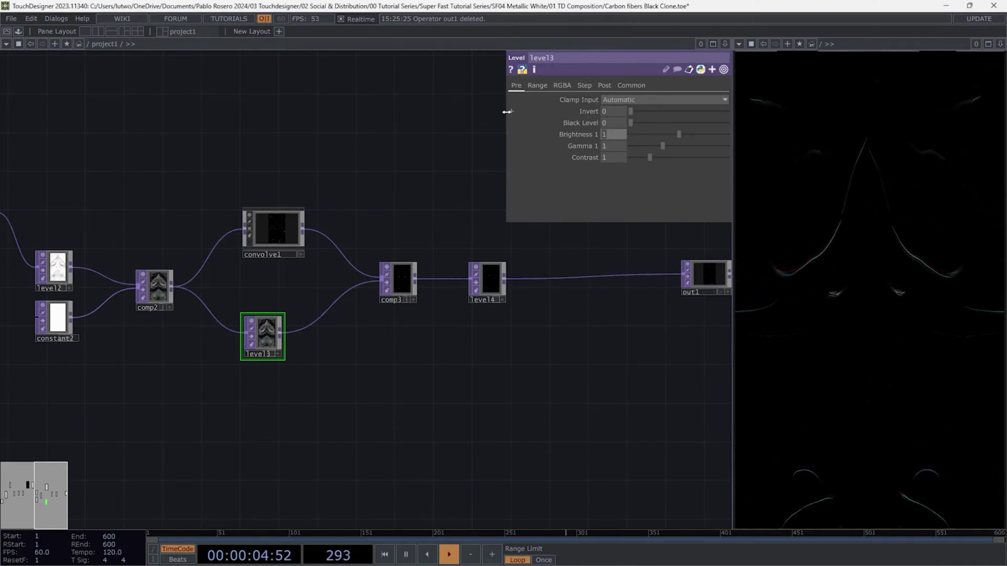
type("0.48")
key("Tab")
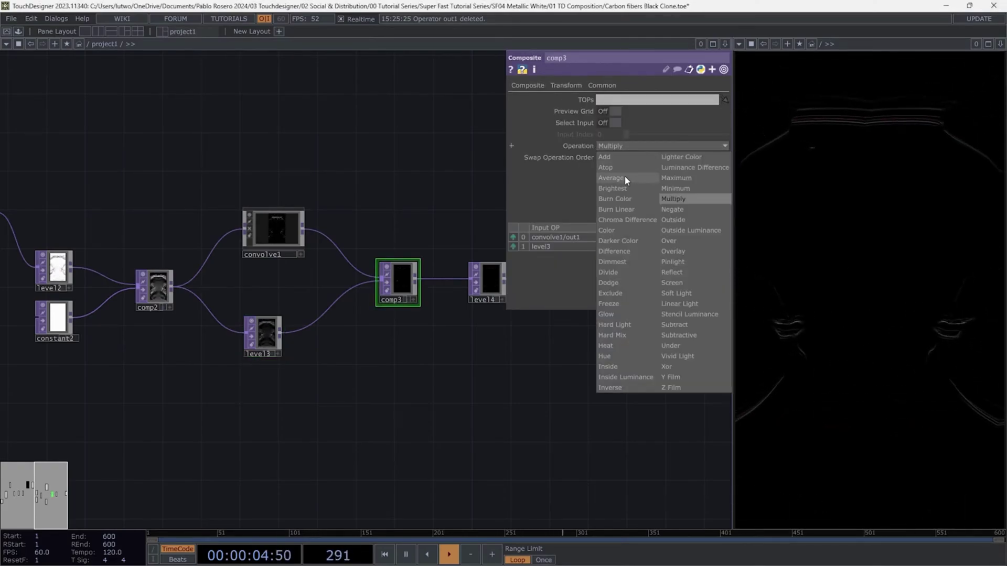
left_click(623, 176)
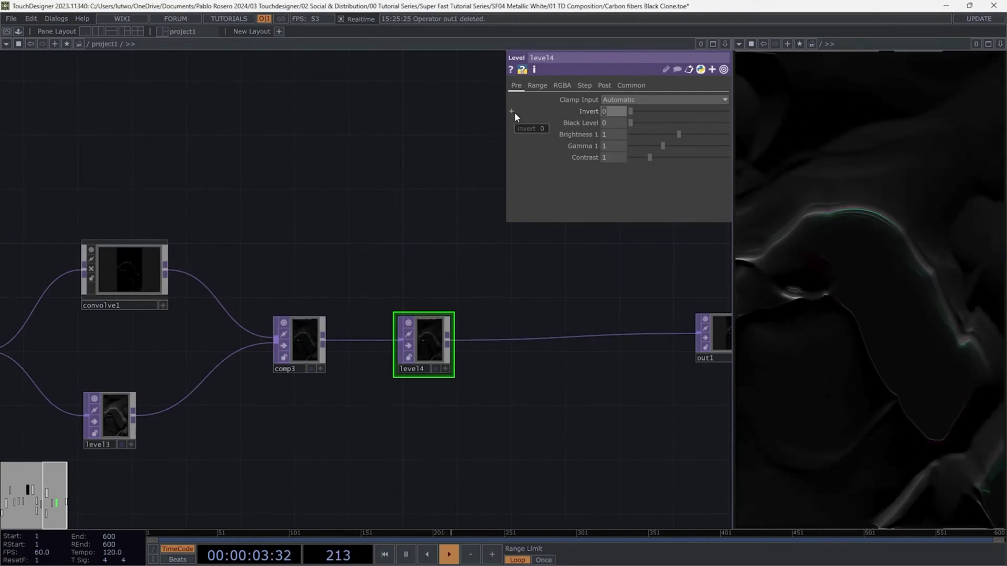
Set level4's Black Level to 0.04, Brightness 1 to 1.35, Gamma 1 to 1.08 and Contrast to 1.03
key("Tab")
type("0.04")
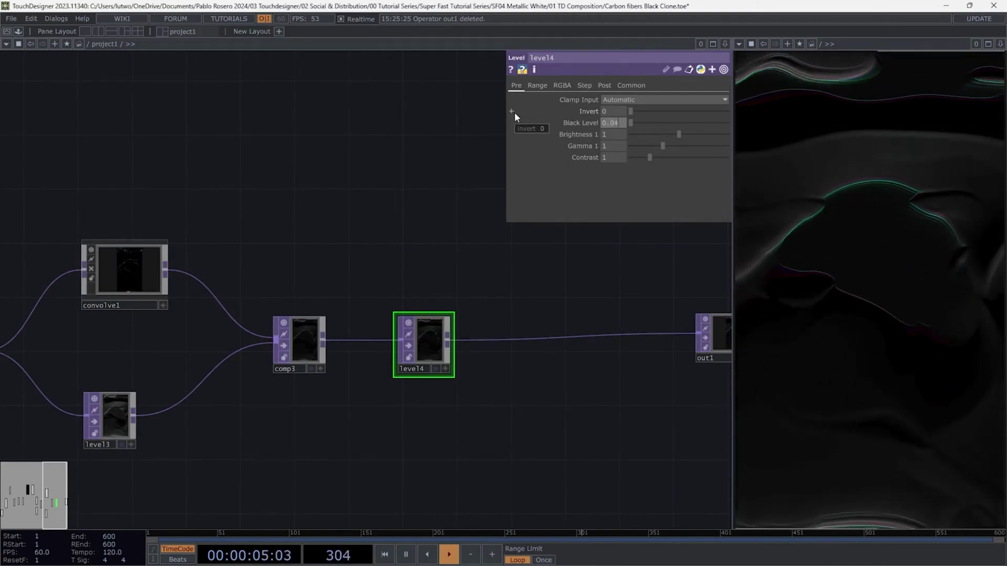
key("Tab")
type("1.35")
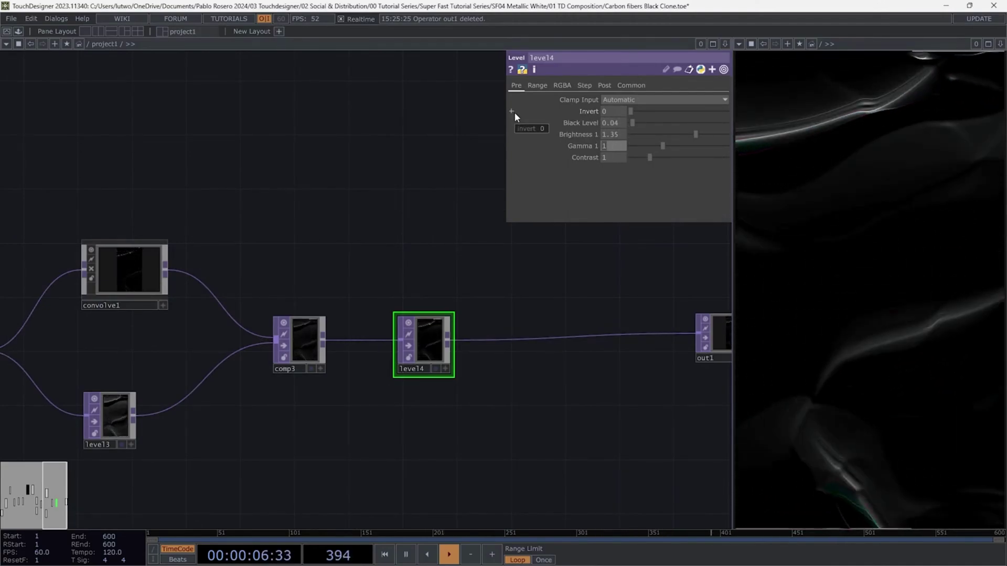
key("Tab")
type("1.08")
key("Tab")
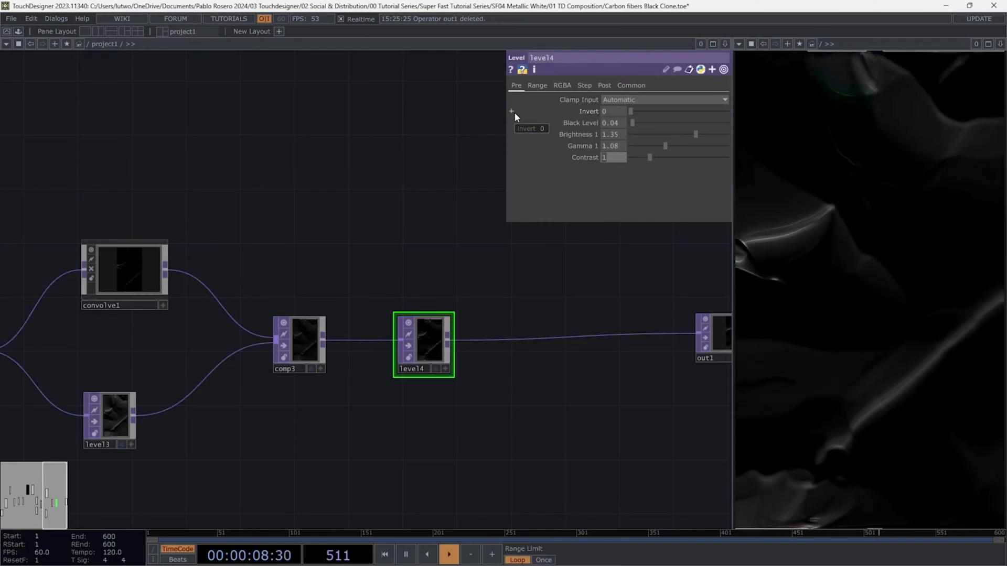
type("1.03")
key("Tab")
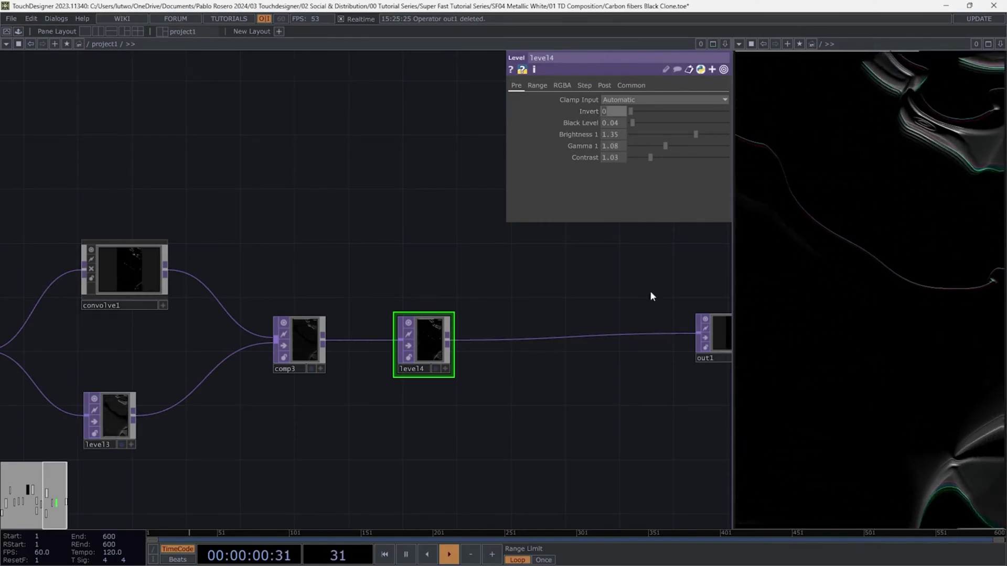
Set the Displace UV Weight 1 of the Pseudo_Liquid_V01 component to 1.45
scroll(598, 314, "down", 5)
scroll(232, 336, "up", 5)
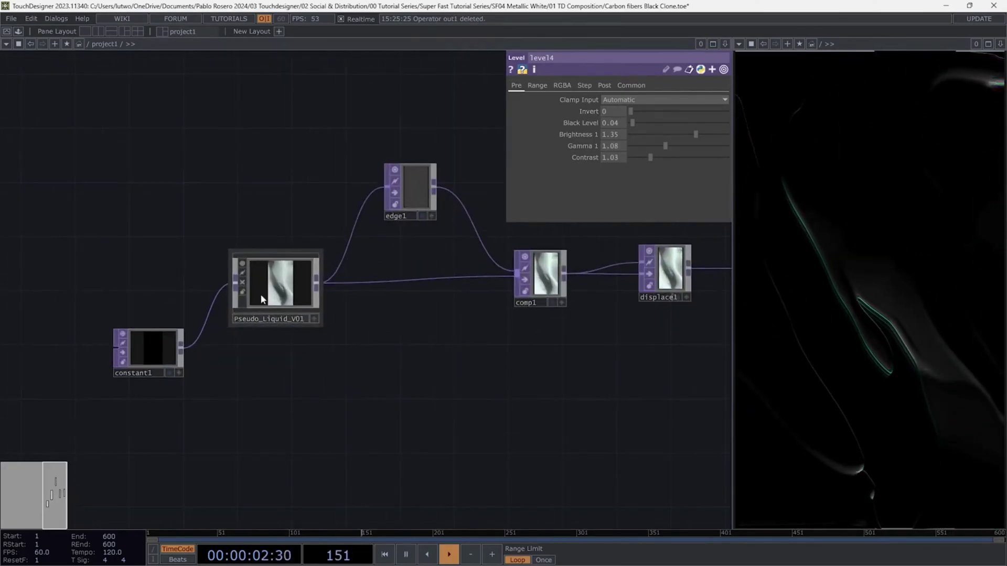
left_click(304, 296)
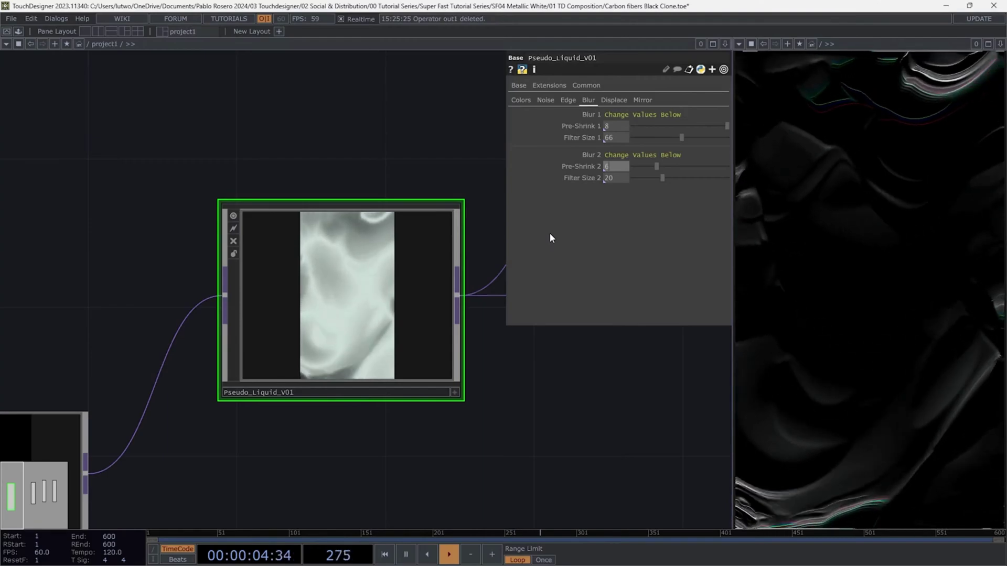
left_click(613, 101)
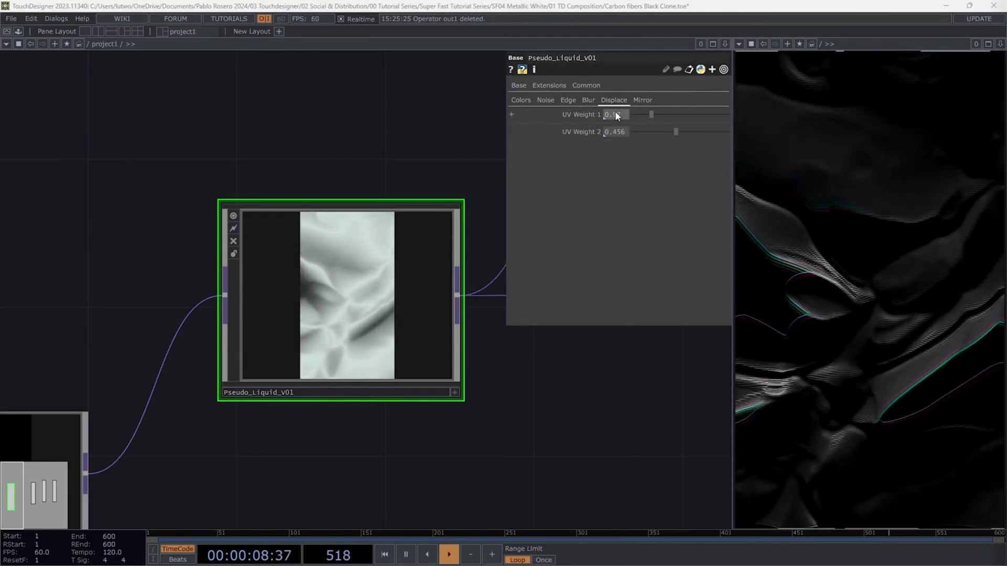
type("1.45")
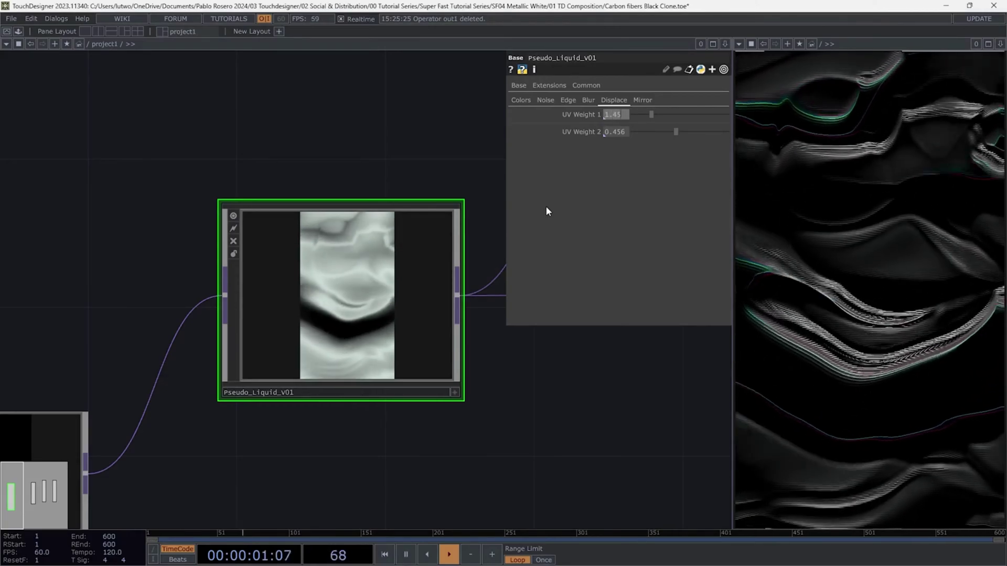
key("Tab")
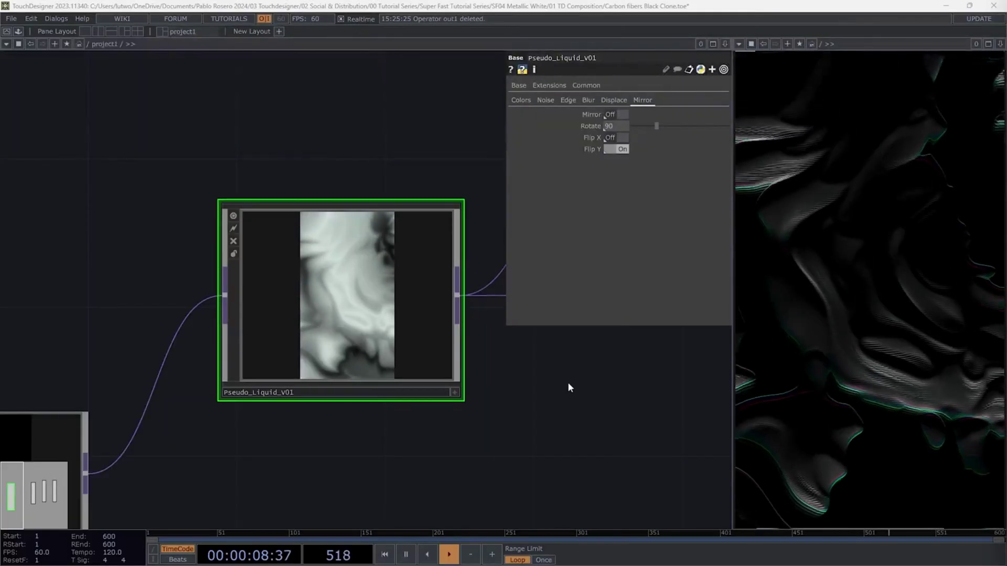
Change the Noise 1 Translate expression of Pseudo_Liquid_V01 to absTime.seconds/15
scroll(567, 382, "down", 3)
left_click_drag(585, 404, 494, 394)
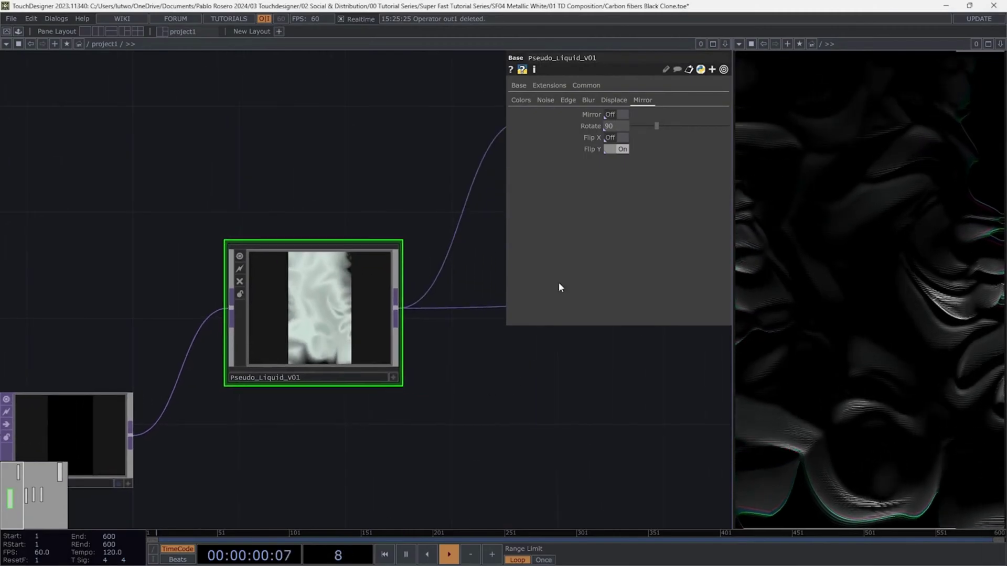
left_click(521, 100)
left_click(548, 100)
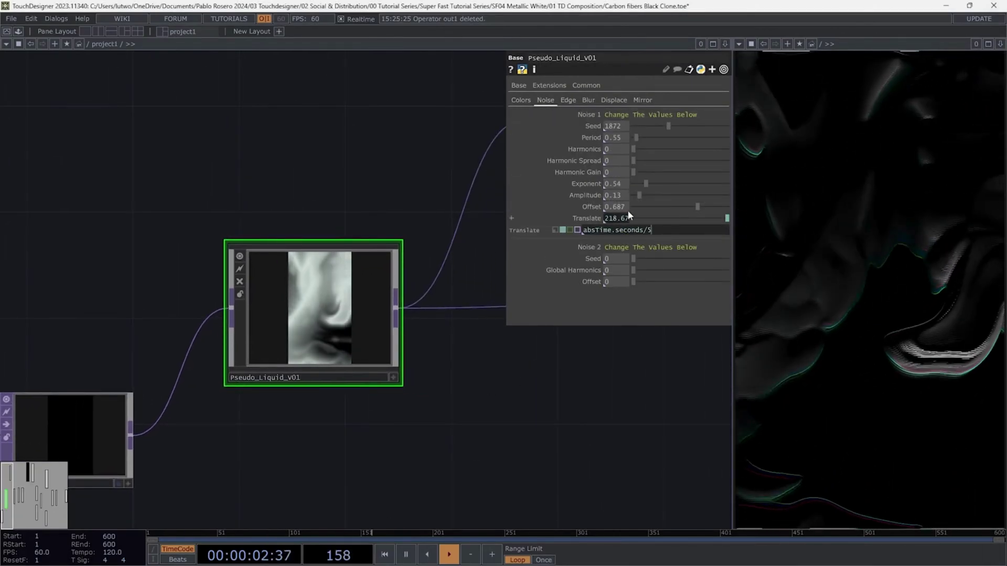
left_click_drag(657, 231, 586, 230)
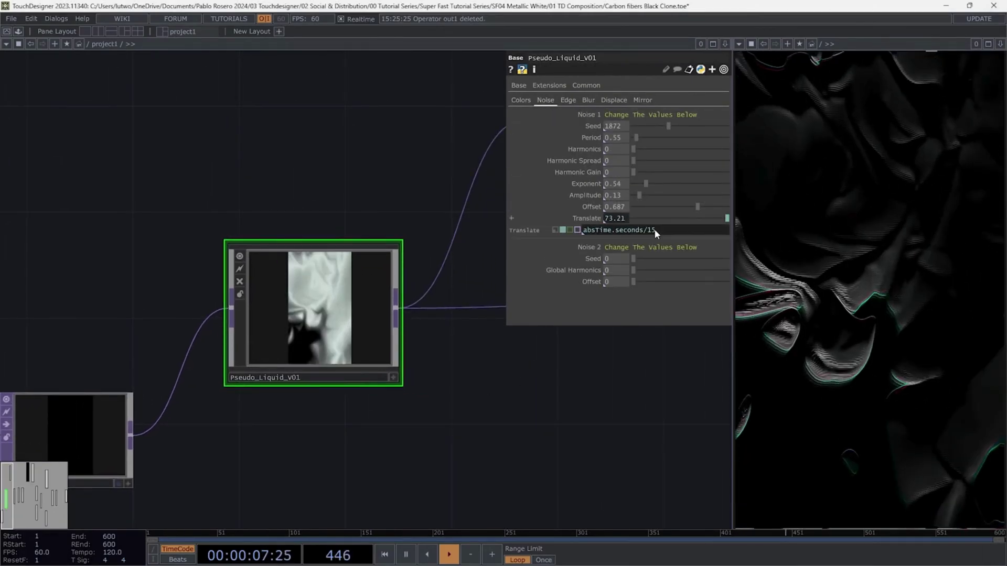
Set Pseudo_Liquid_V01's Level 1 R to 0.782, G to 0.911 and B to 0.782, and adjust Noise 1's Amplitude and Offset
left_click(642, 100)
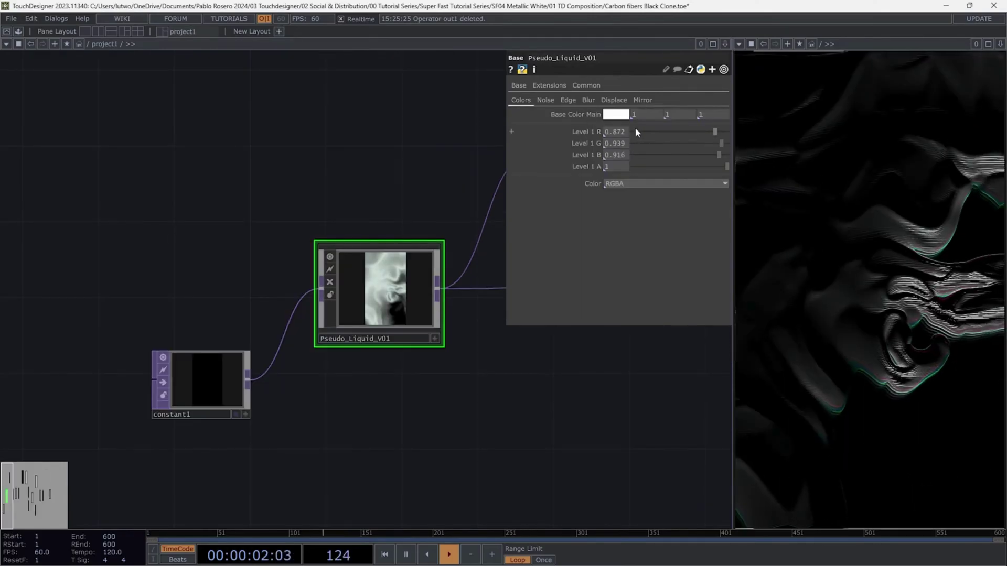
left_click_drag(715, 132, 707, 155)
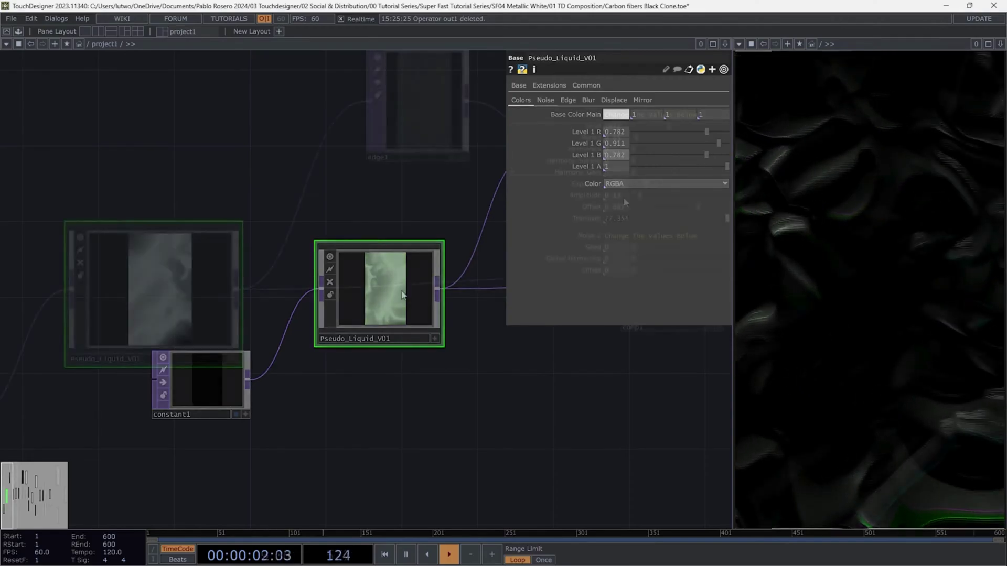
mouse_move(641, 198)
left_mouse_down()
mouse_move(697, 191)
mouse_move(668, 194)
left_mouse_up()
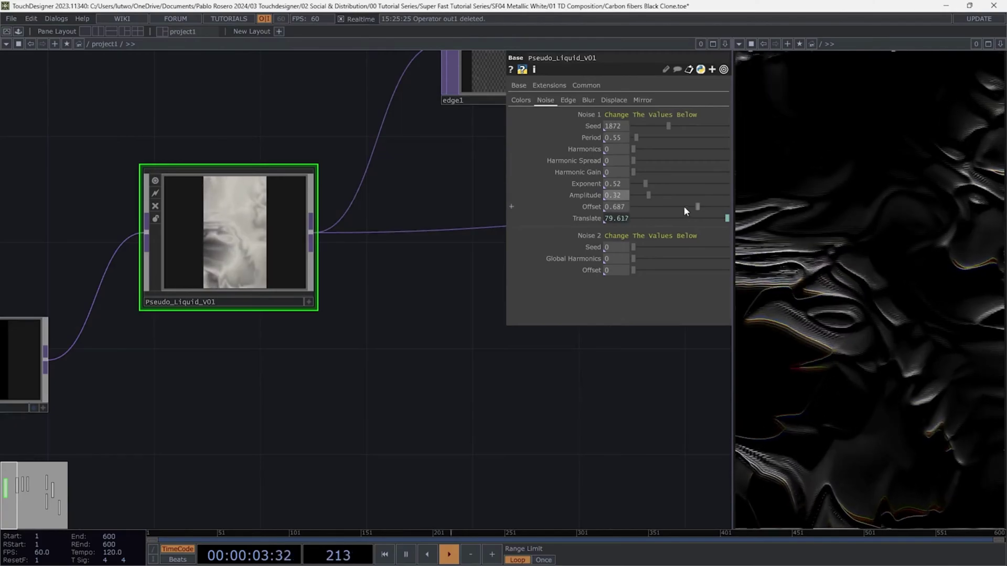
mouse_move(684, 207)
left_mouse_down()
mouse_move(659, 210)
mouse_move(710, 206)
mouse_move(651, 207)
mouse_move(701, 206)
left_mouse_up()
Set Pseudo_Liquid_V01's blur Filter Size 2 to 8 and its displacement UV Weight 2 to 0.246
left_click(588, 101)
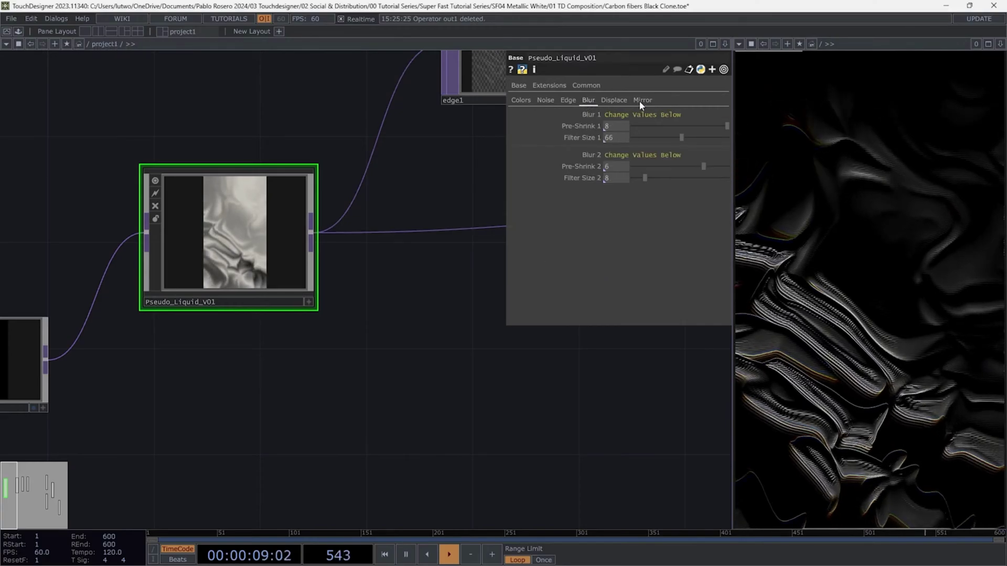
left_click(615, 100)
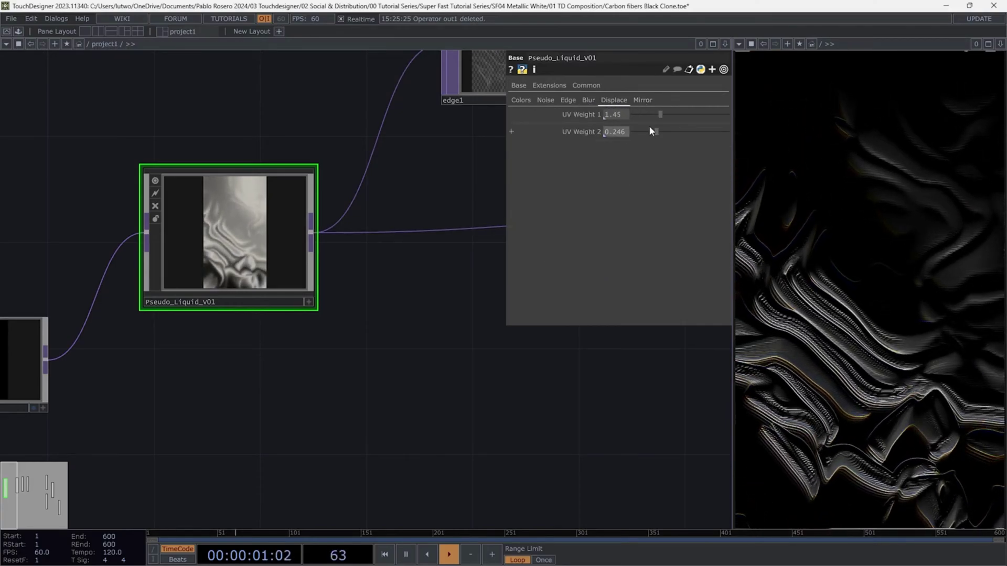